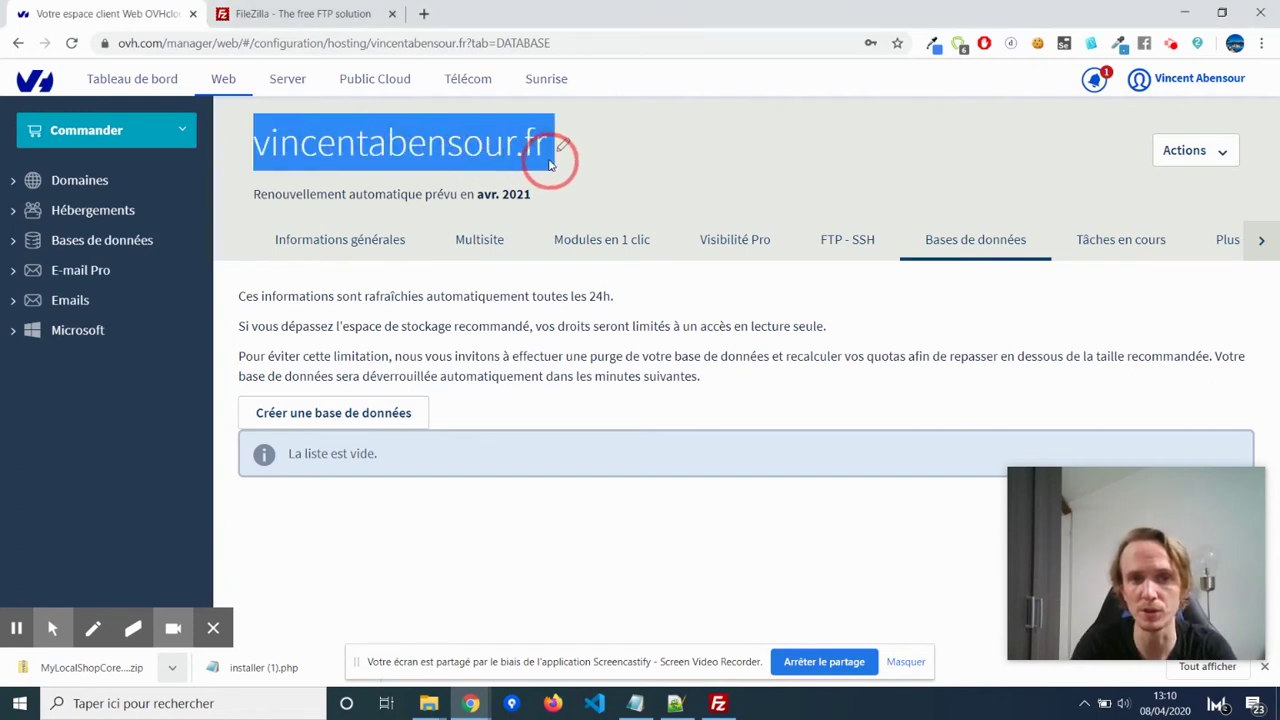
# Start a new database and review its user name, password and confirmation fields.
pyautogui.click(760, 194)
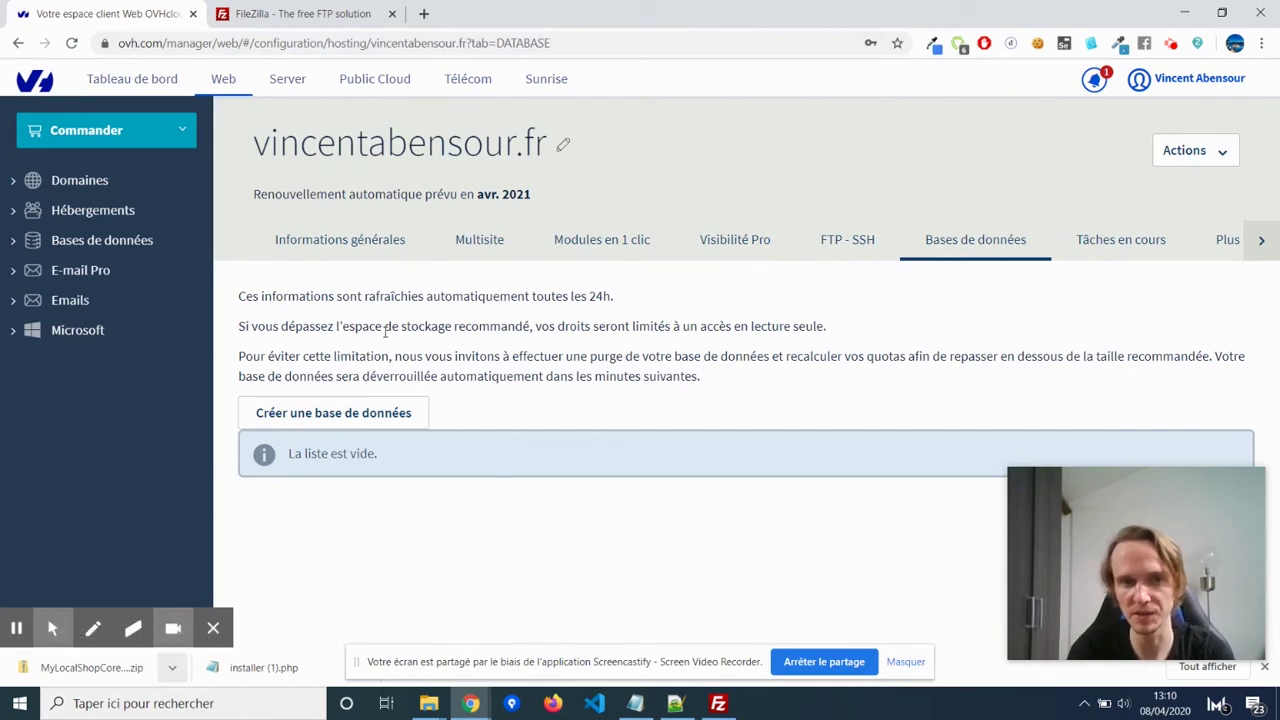
pyautogui.click(418, 413)
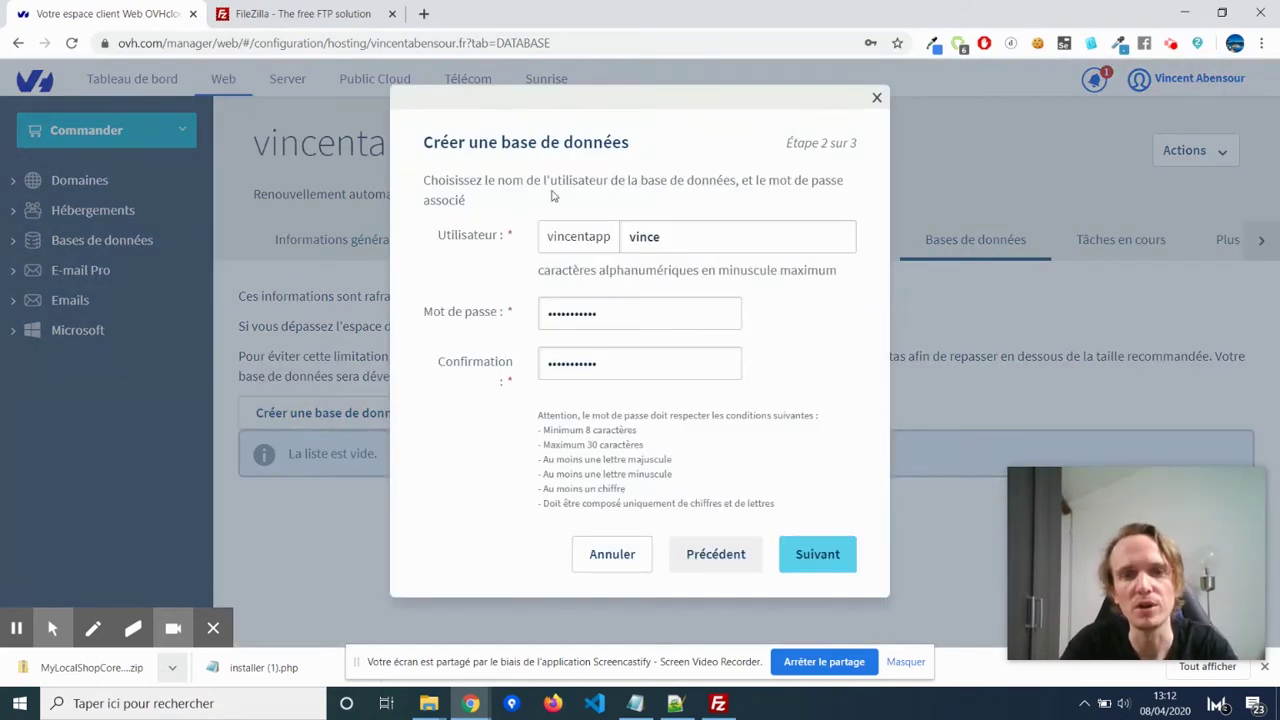
pyautogui.moveTo(732, 231); pyautogui.dragTo(571, 237)
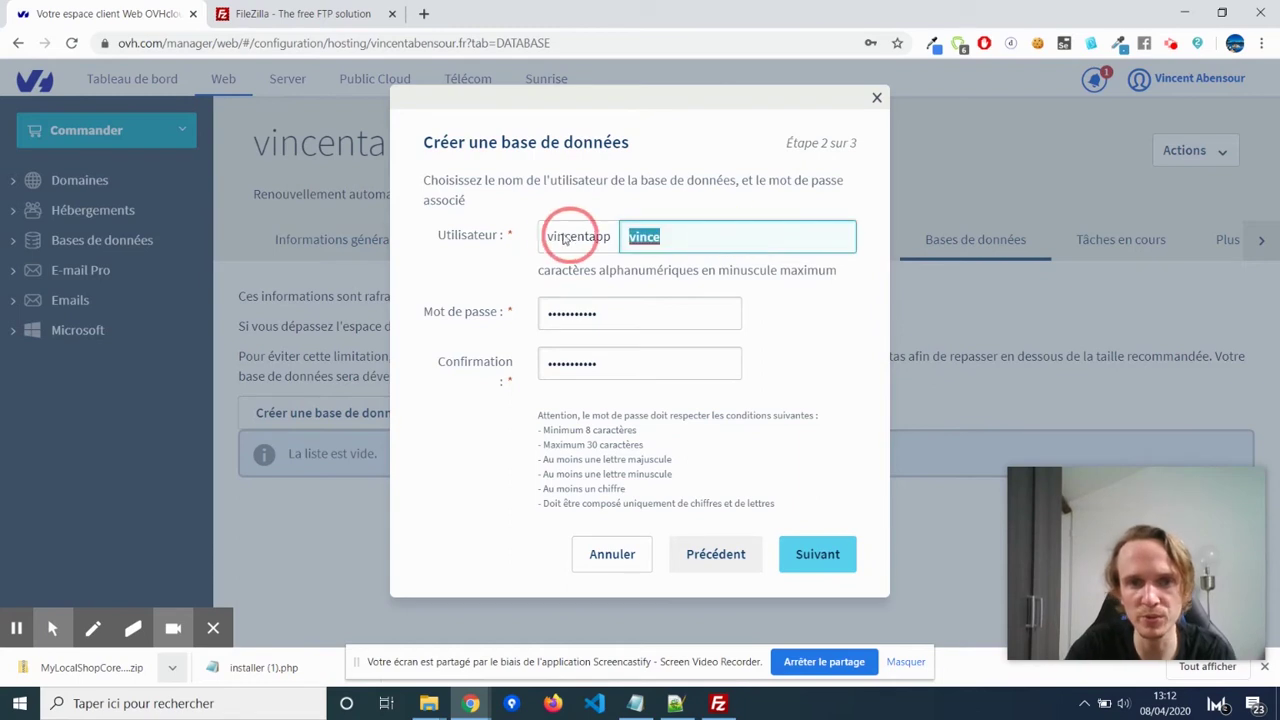
pyautogui.click(751, 203)
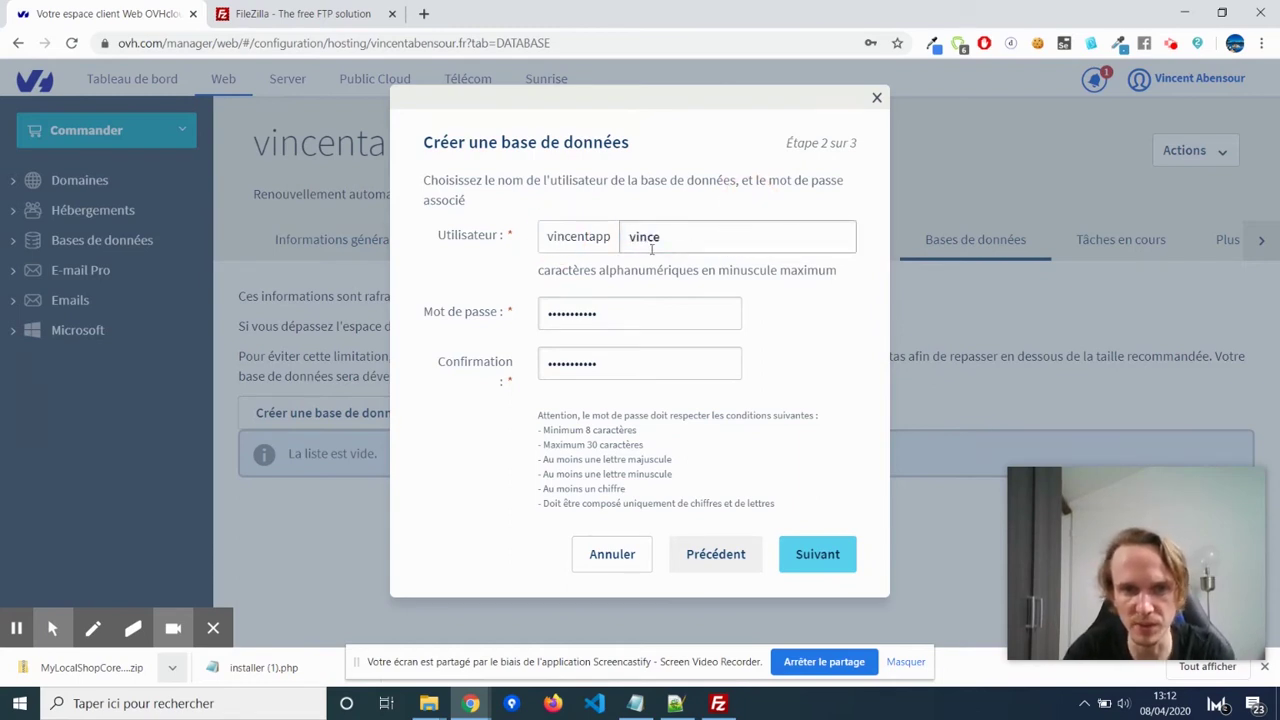
pyautogui.moveTo(641, 316); pyautogui.dragTo(539, 316)
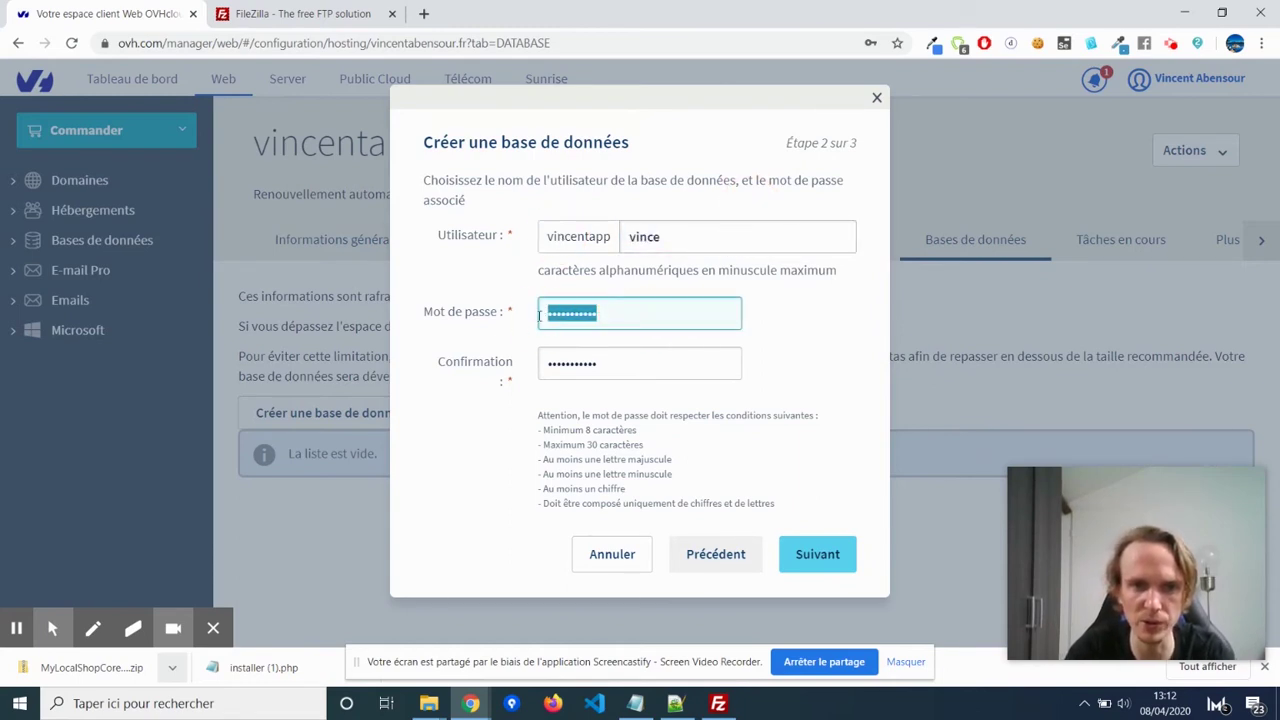
pyautogui.click(836, 325)
pyautogui.doubleClick(633, 365)
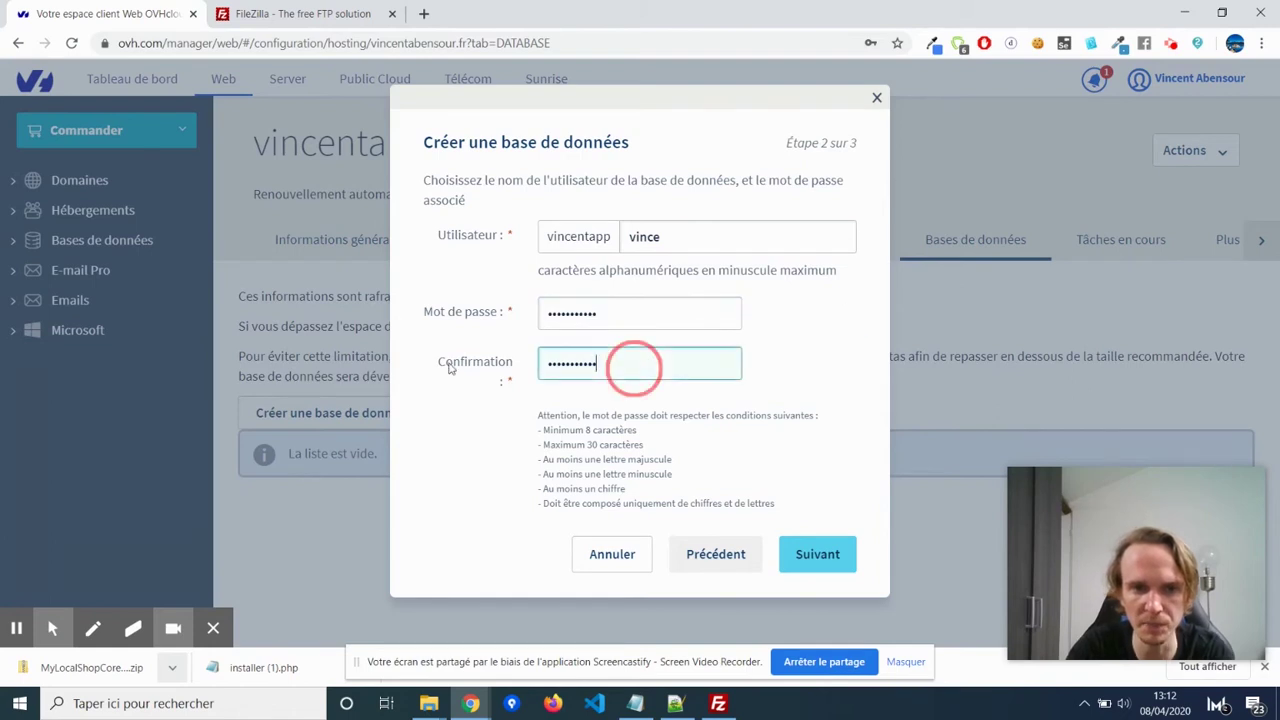
pyautogui.click(818, 332)
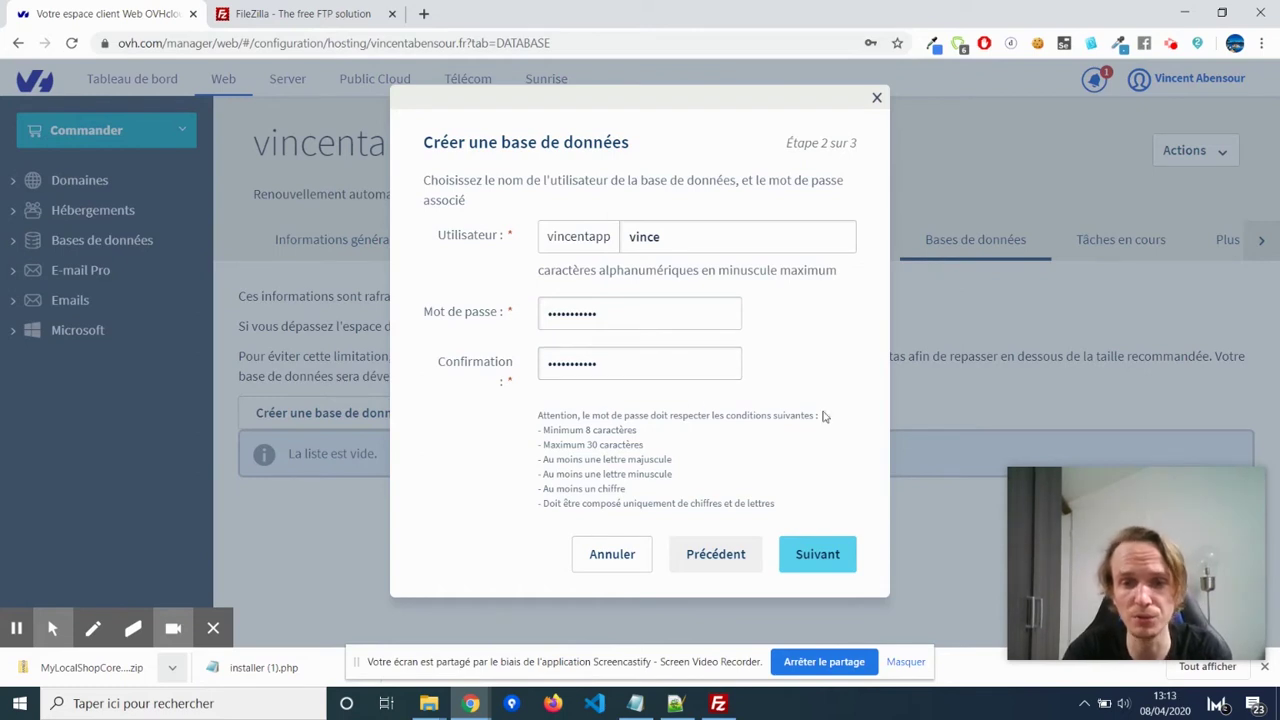
# Confirm creation of the SQL Perso 100 MB MySQL 5.6 database, then go to the FileZilla tab.
pyautogui.click(810, 552)
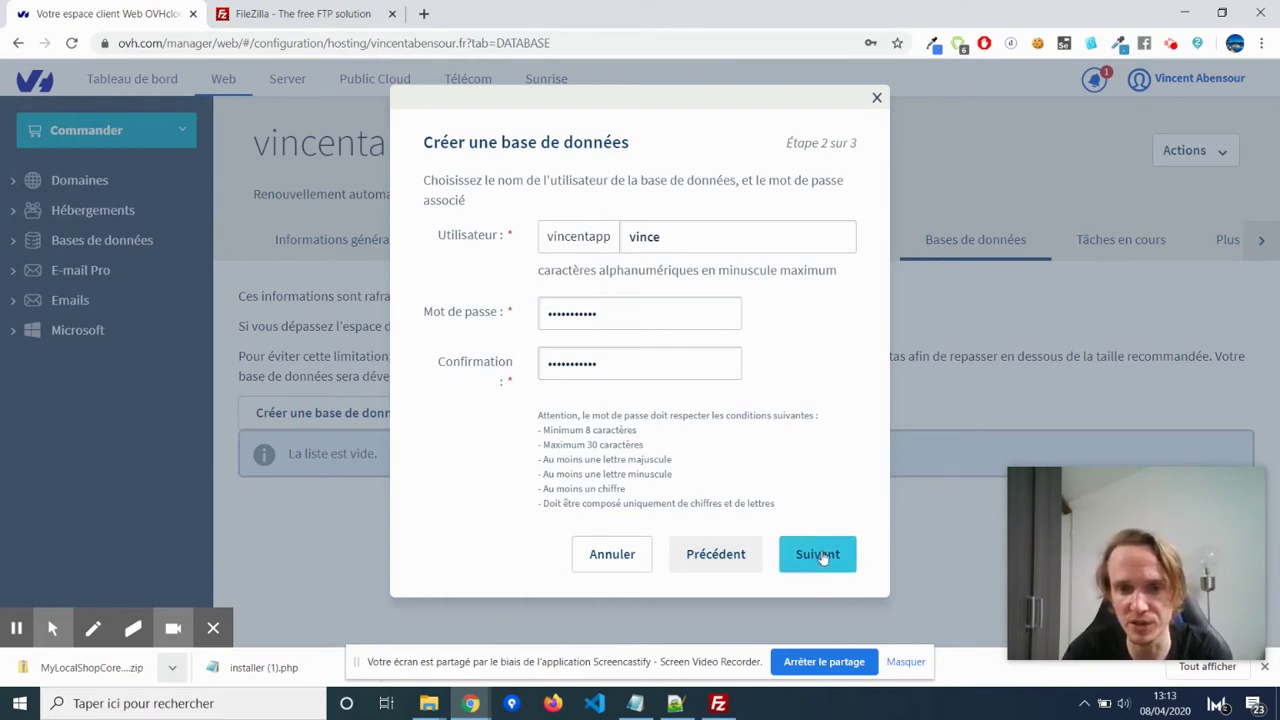
pyautogui.click(822, 556)
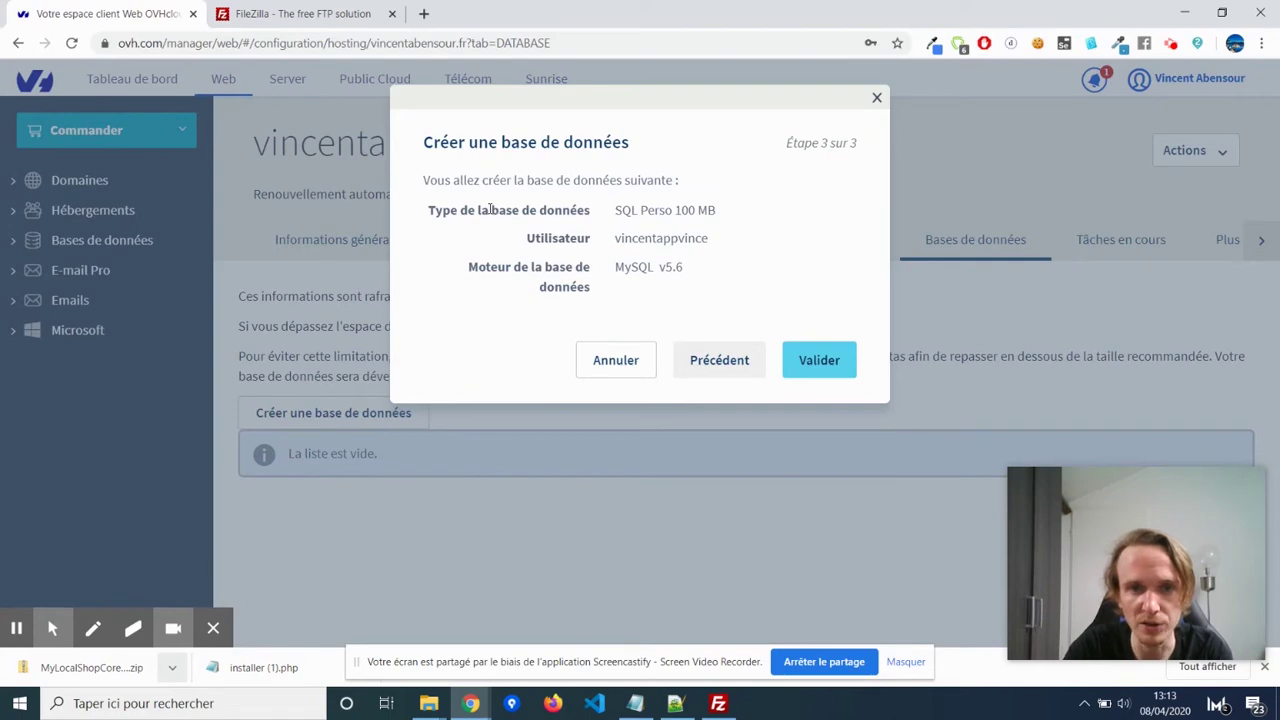
pyautogui.click(834, 377)
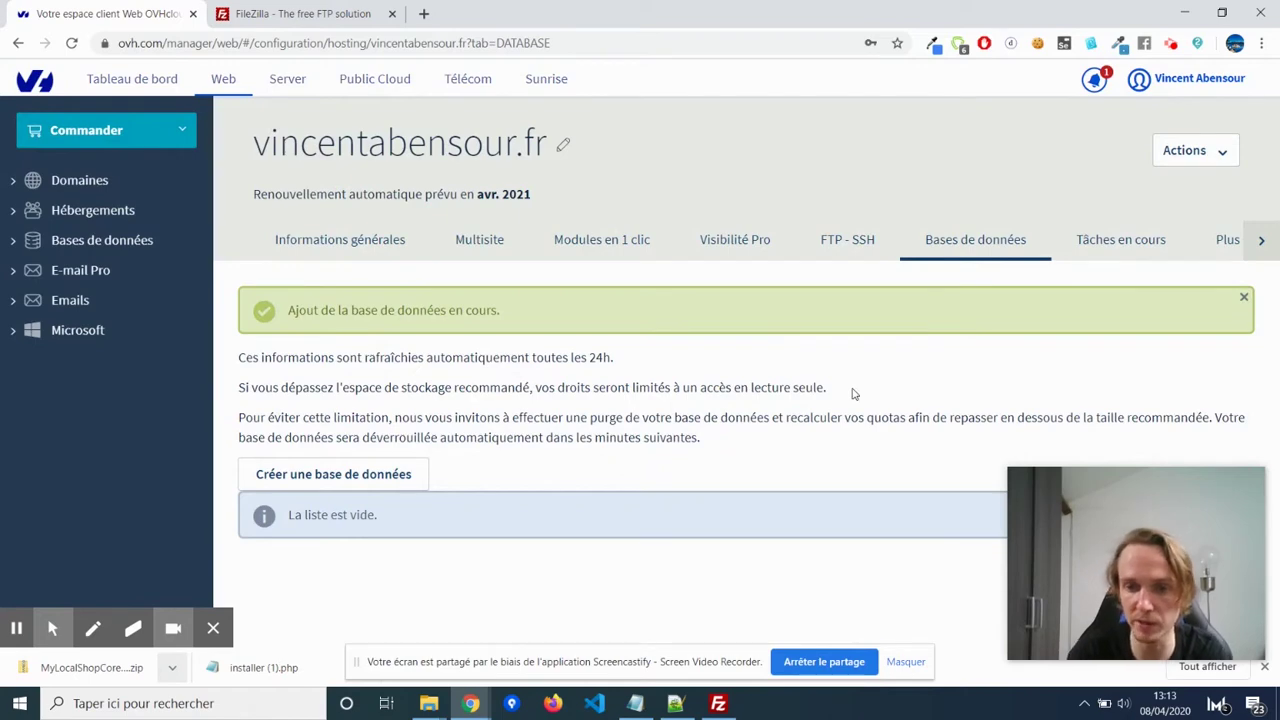
pyautogui.click(338, 13)
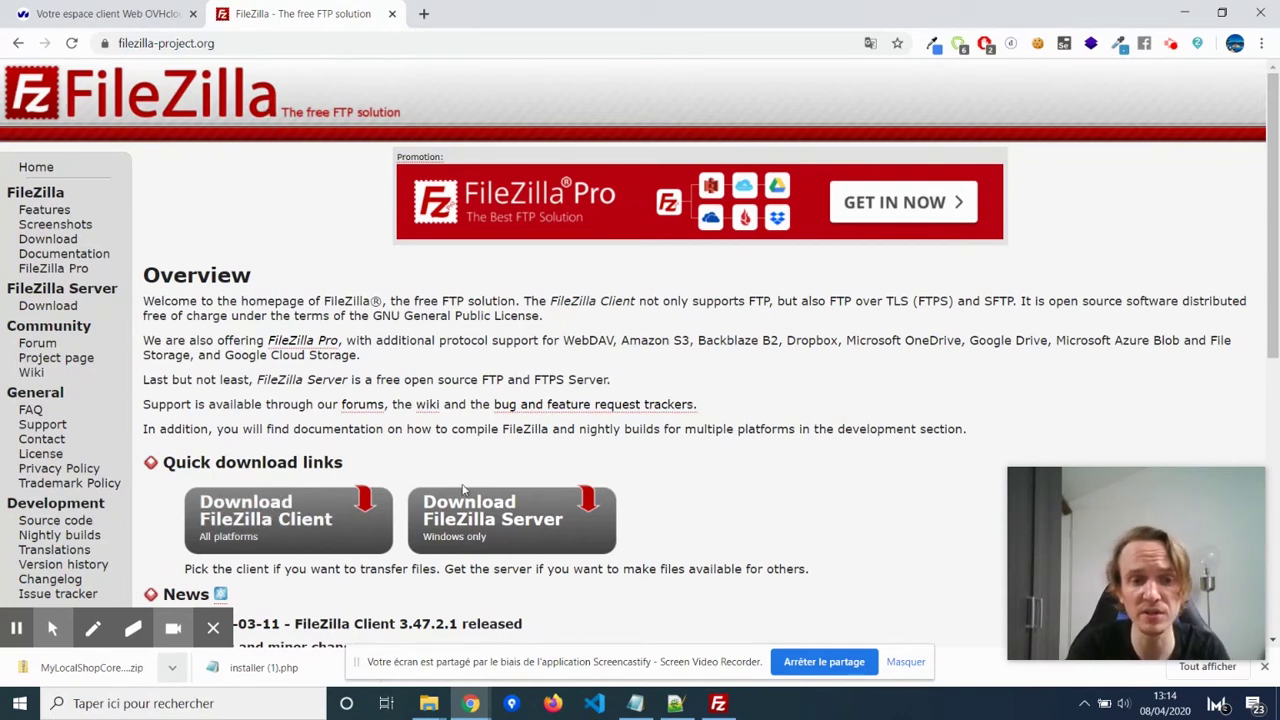
# Bring the FileZilla desktop client to the front from the taskbar.
pyautogui.click(719, 704)
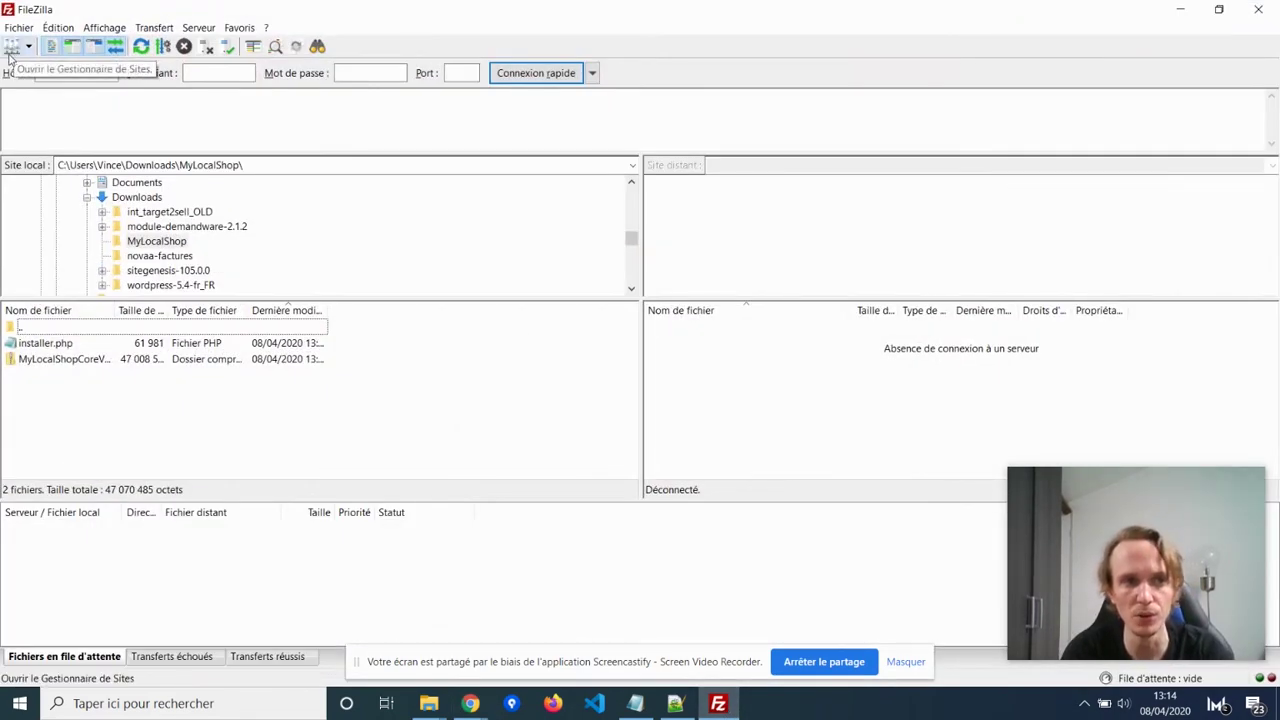
# Add a Site Manager entry named Boulangerie and bring up the FTP credentials notes.
pyautogui.click(12, 47)
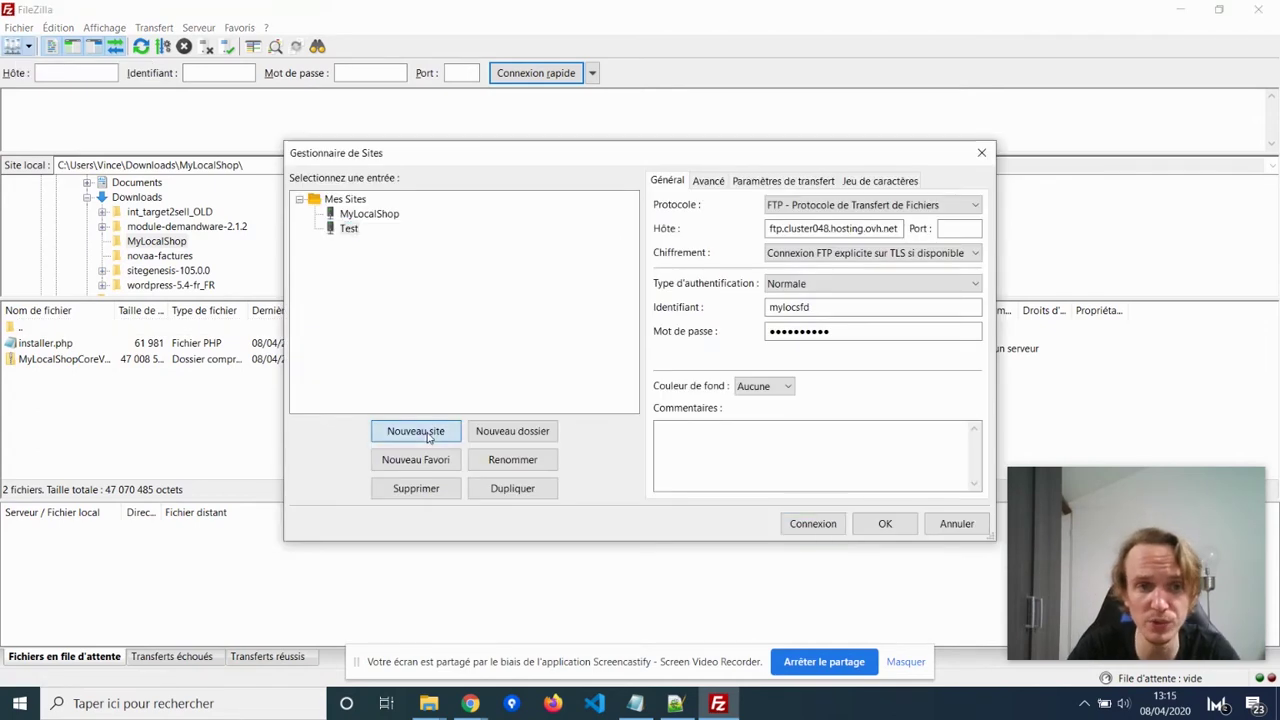
pyautogui.click(416, 431)
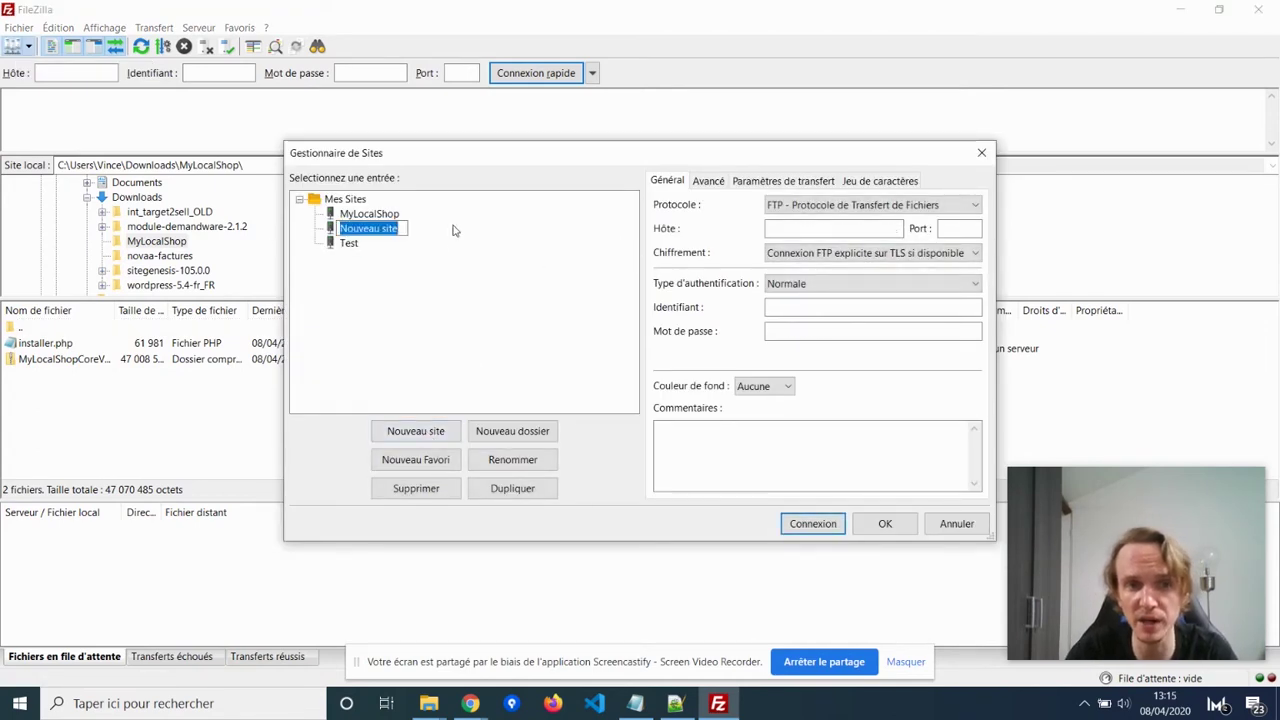
pyautogui.write('Boulangerie')
pyautogui.press('Return')
pyautogui.click(381, 218)
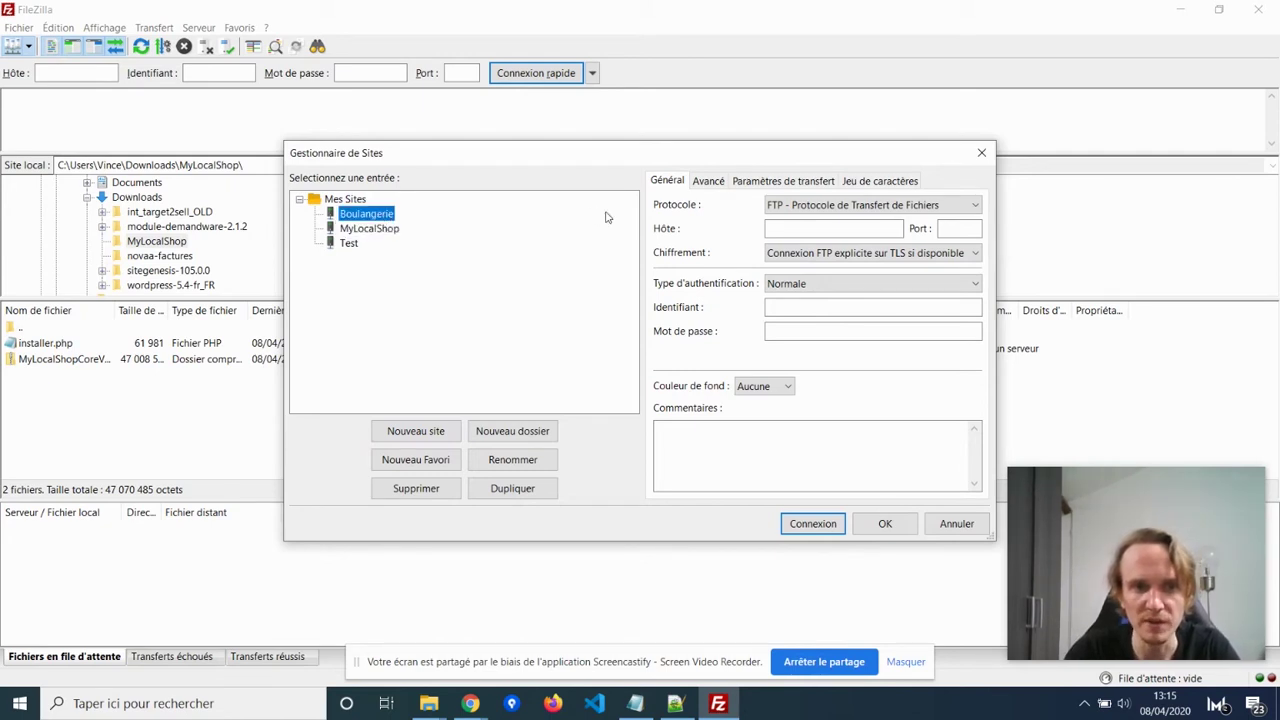
pyautogui.click(791, 229)
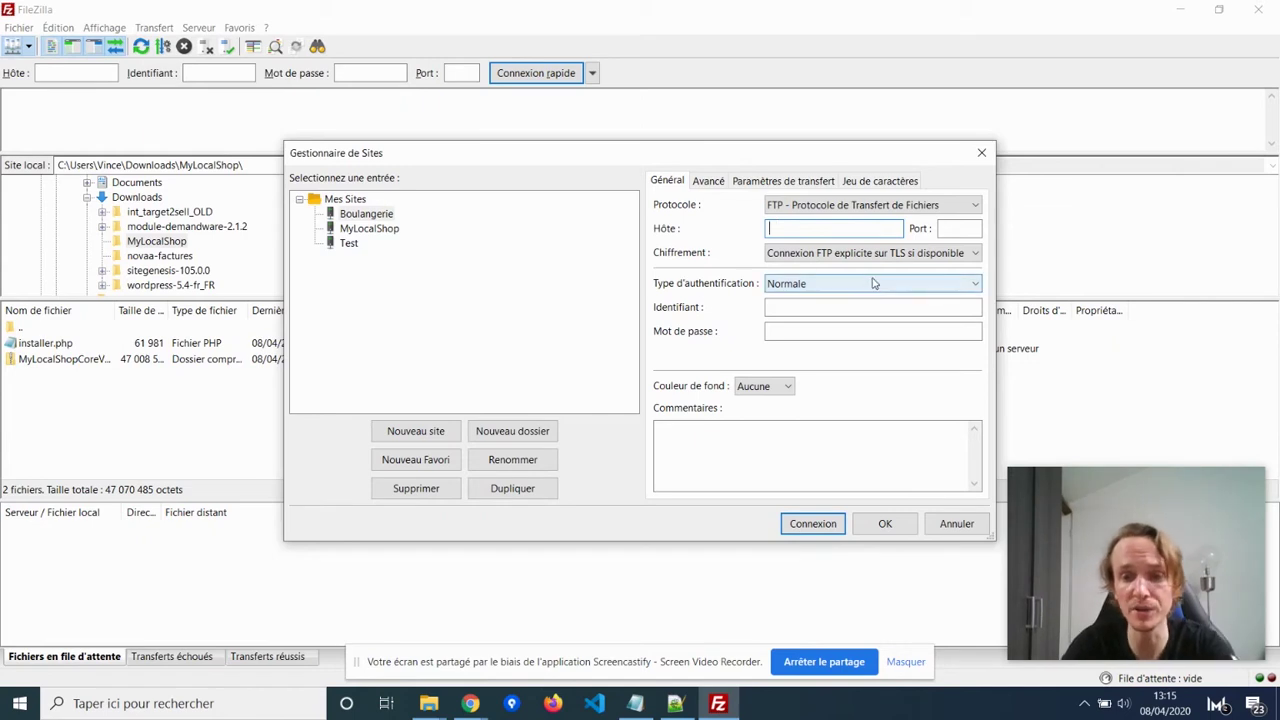
pyautogui.hotkey('alt', 'Tab')
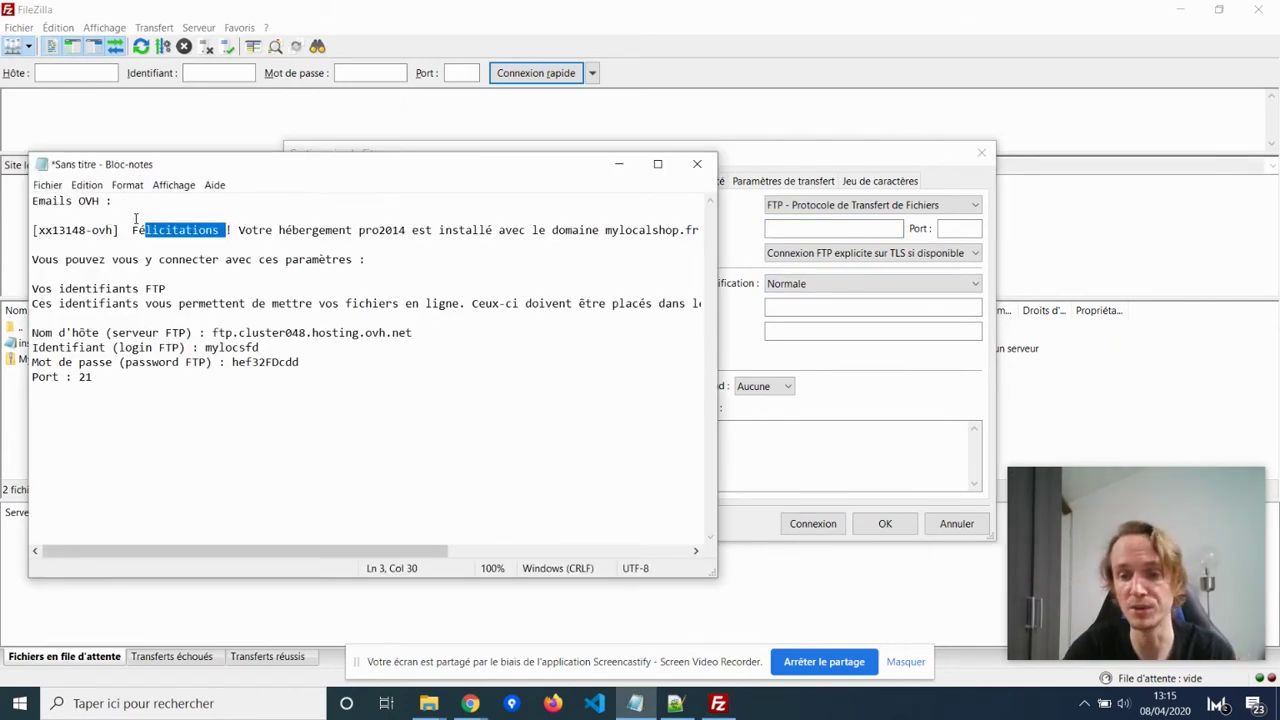
# Set the Boulangerie site's host to ftp.cluster048.hosting.ovh.net and port to 21.
pyautogui.click(128, 217)
pyautogui.hscroll(1, 128, 217)
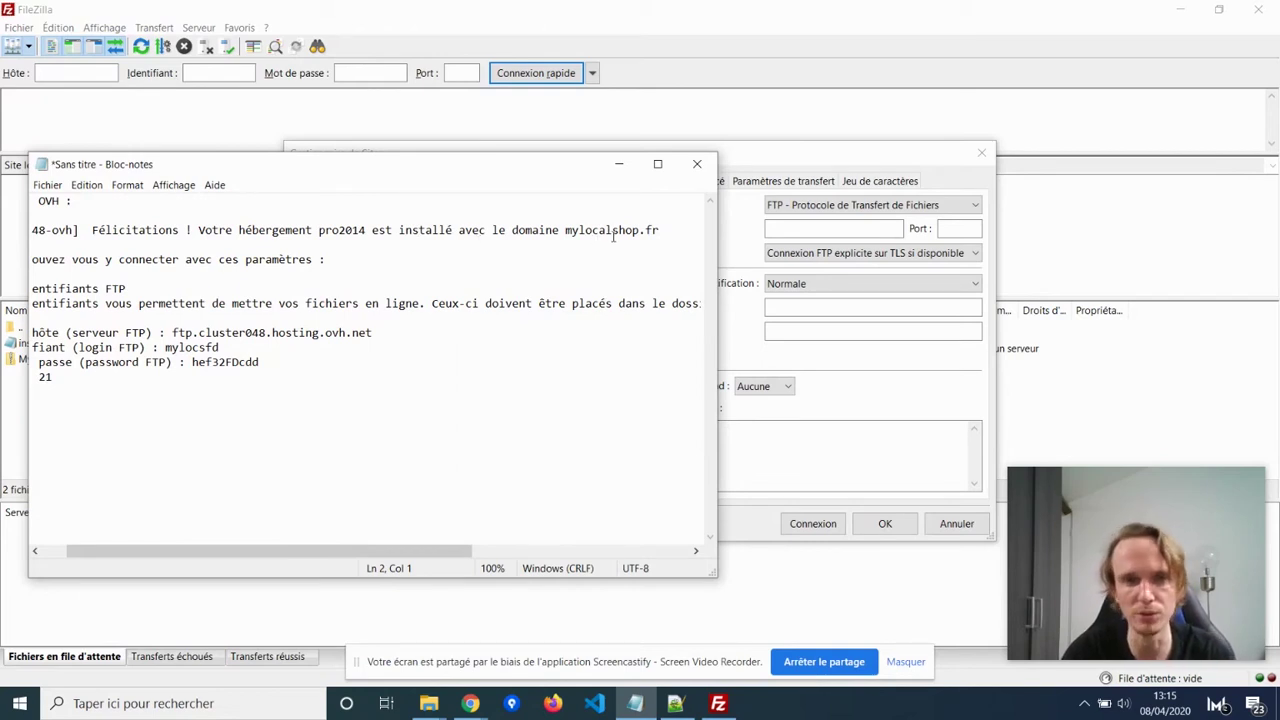
pyautogui.hscroll(-1, 613, 237)
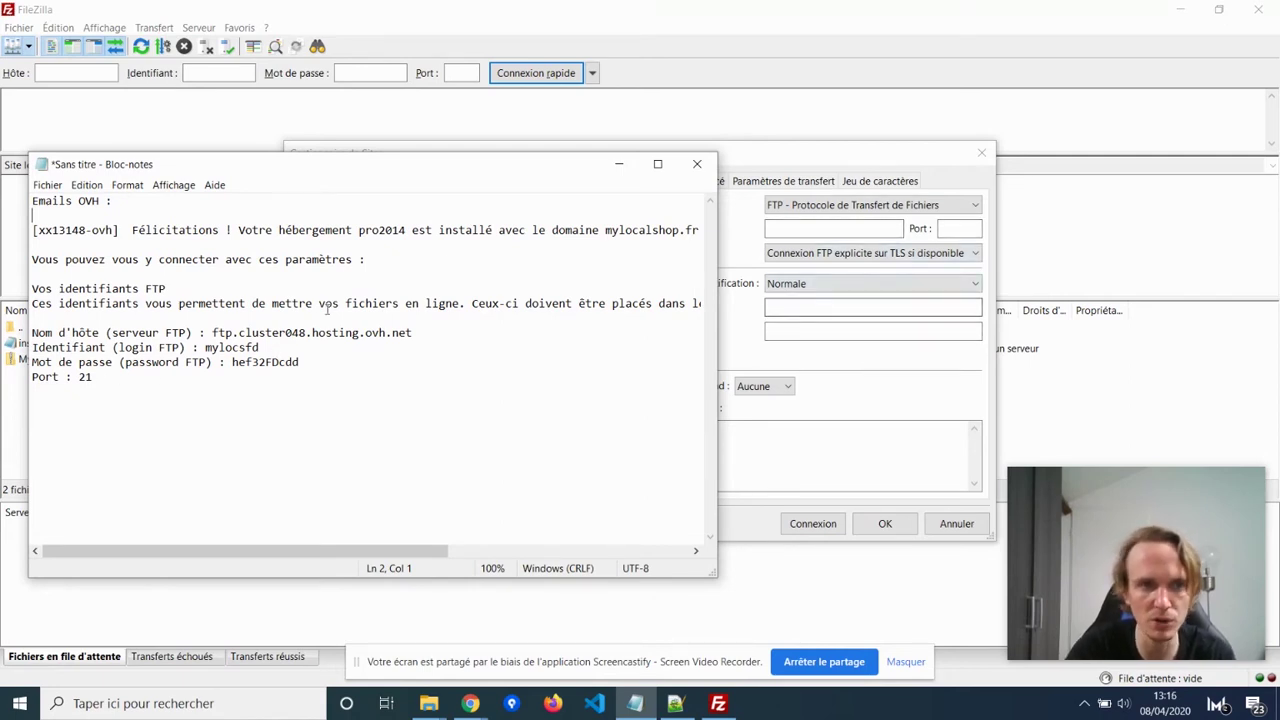
pyautogui.moveTo(213, 332); pyautogui.dragTo(444, 332)
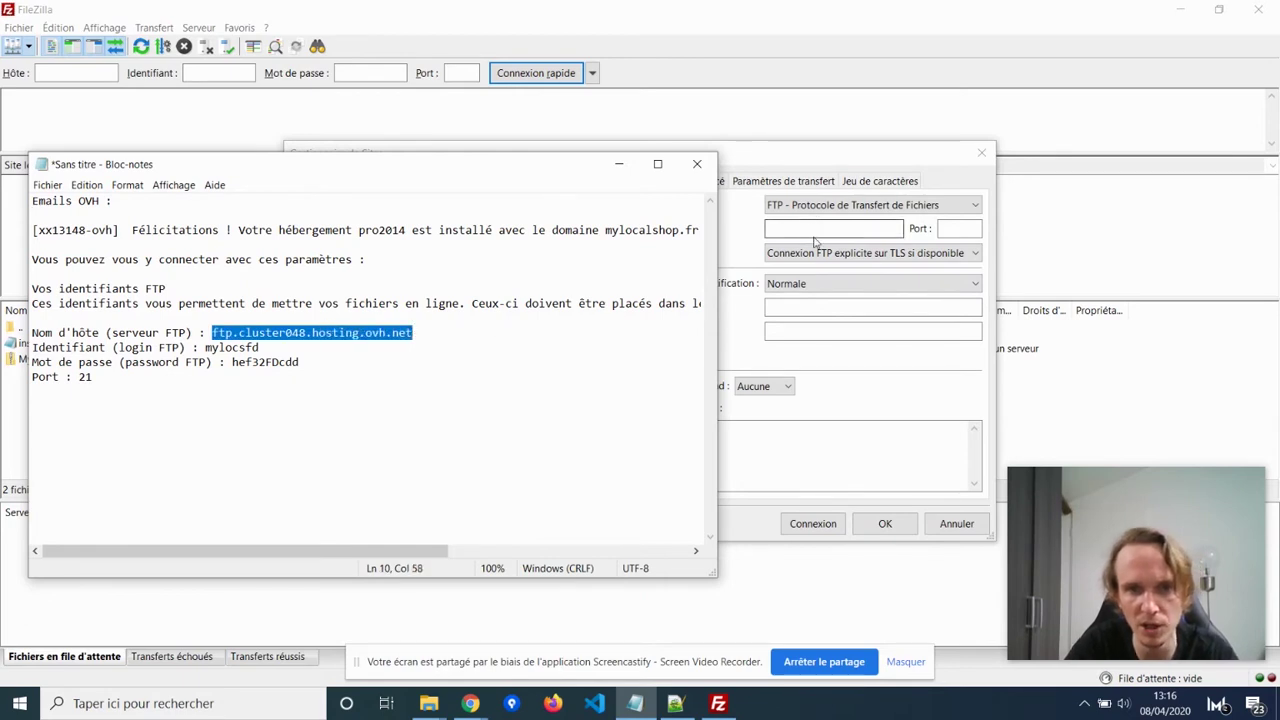
pyautogui.click(814, 235)
pyautogui.write('ftp.cluster048.hosting.ovh.net')
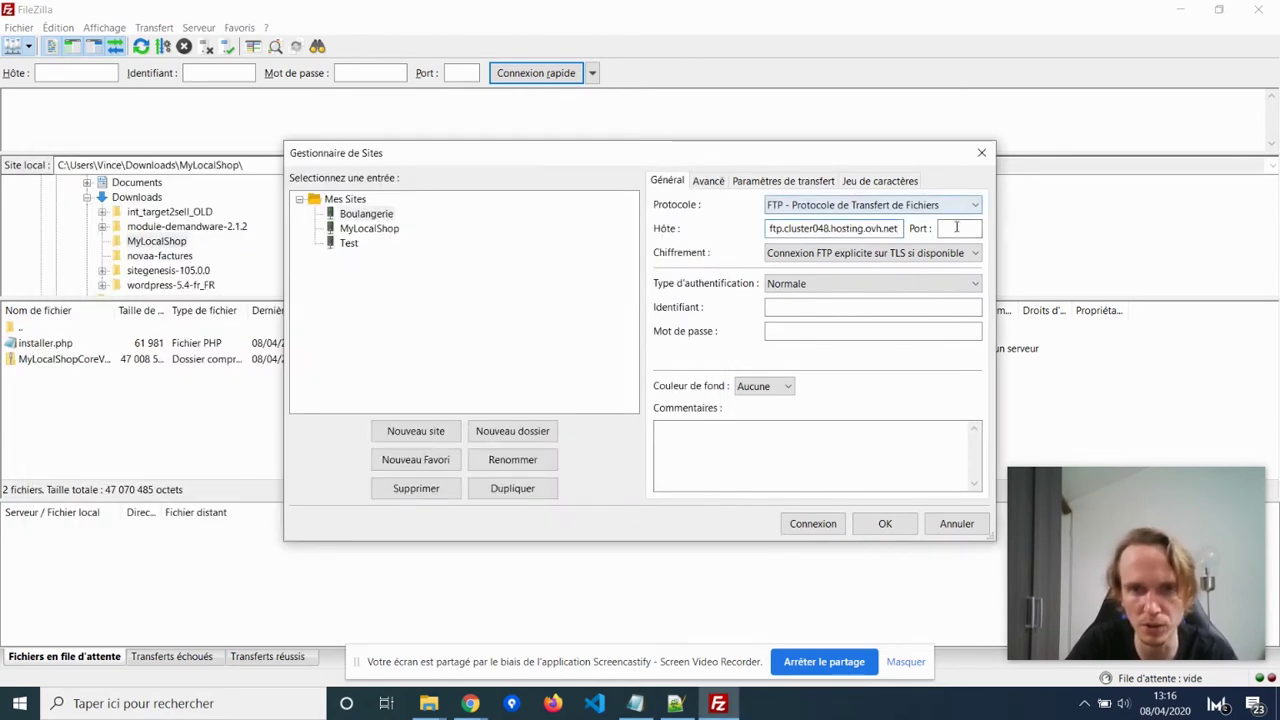
pyautogui.click(640, 706)
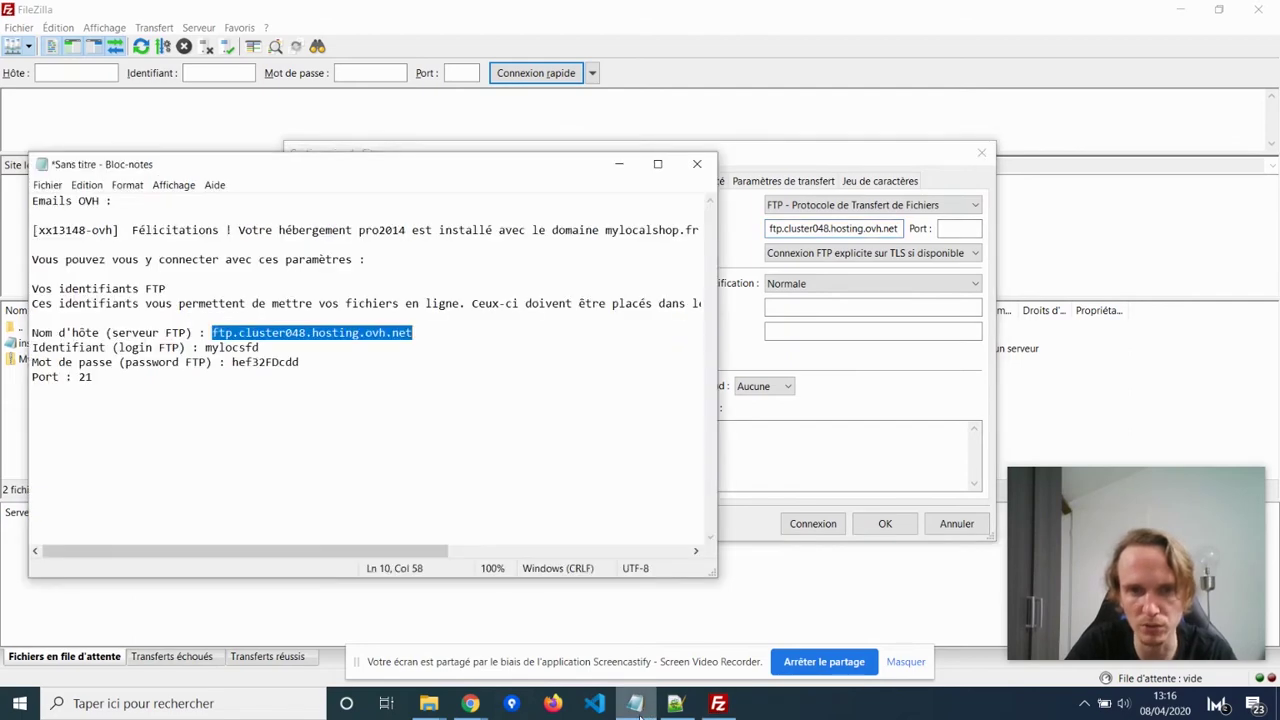
pyautogui.moveTo(534, 172); pyautogui.dragTo(571, 319)
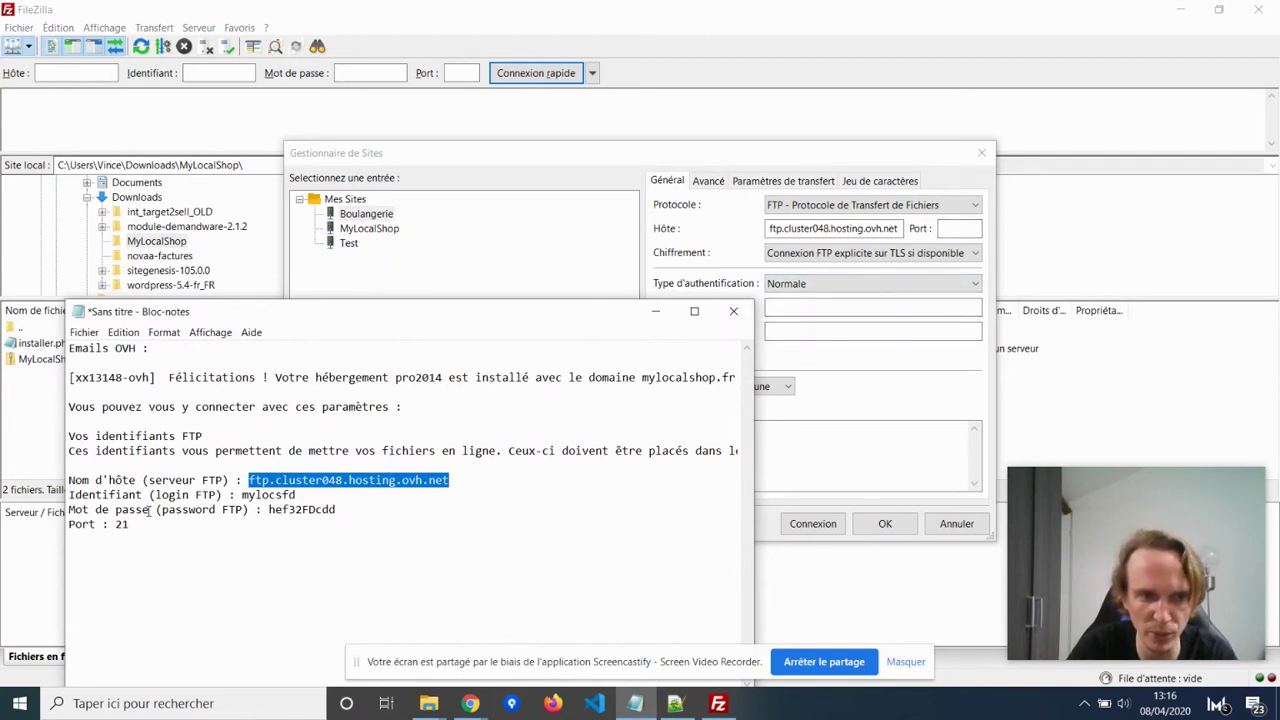
pyautogui.click(955, 227)
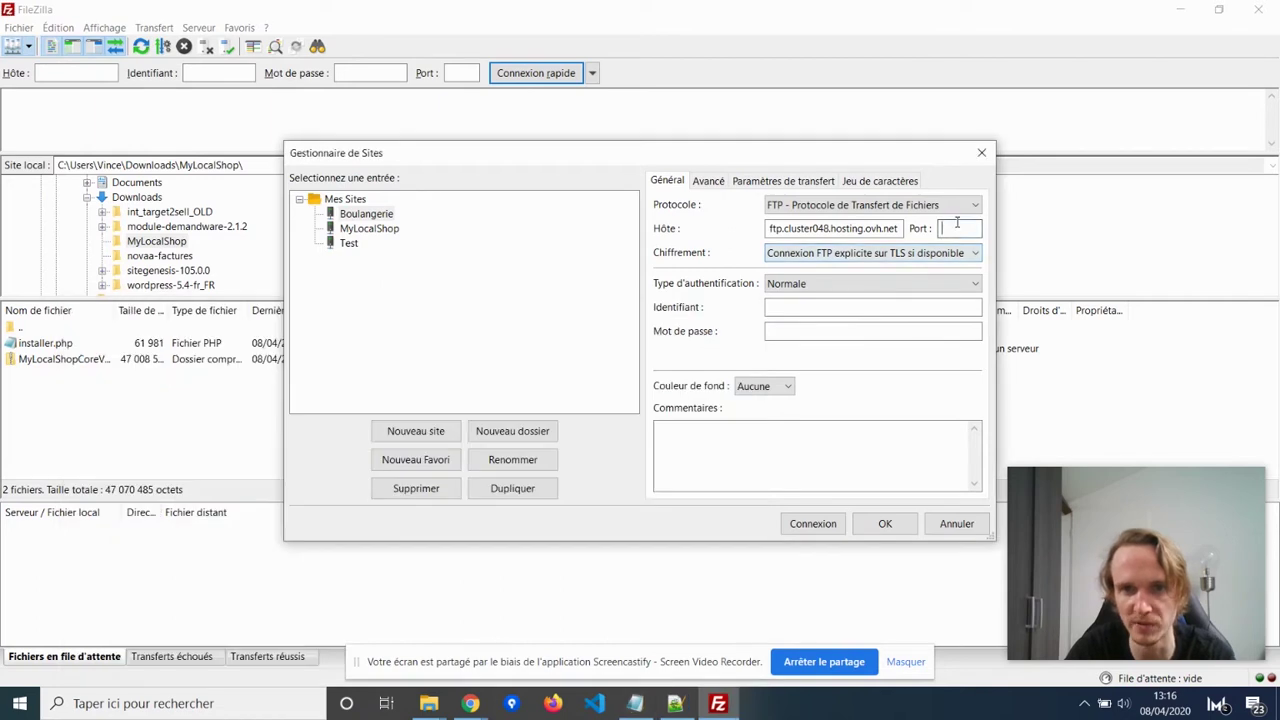
pyautogui.write('21')
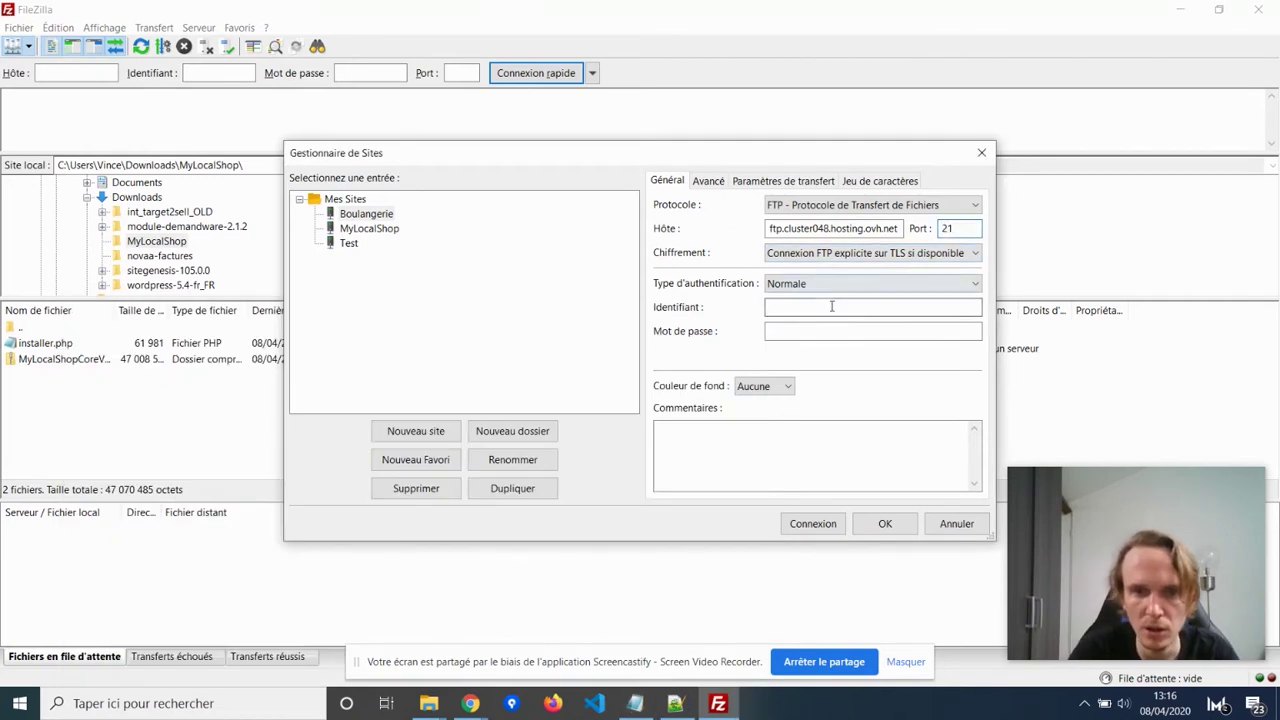
# Copy the FTP login and password from the notes into the site entry and save it.
pyautogui.click(808, 312)
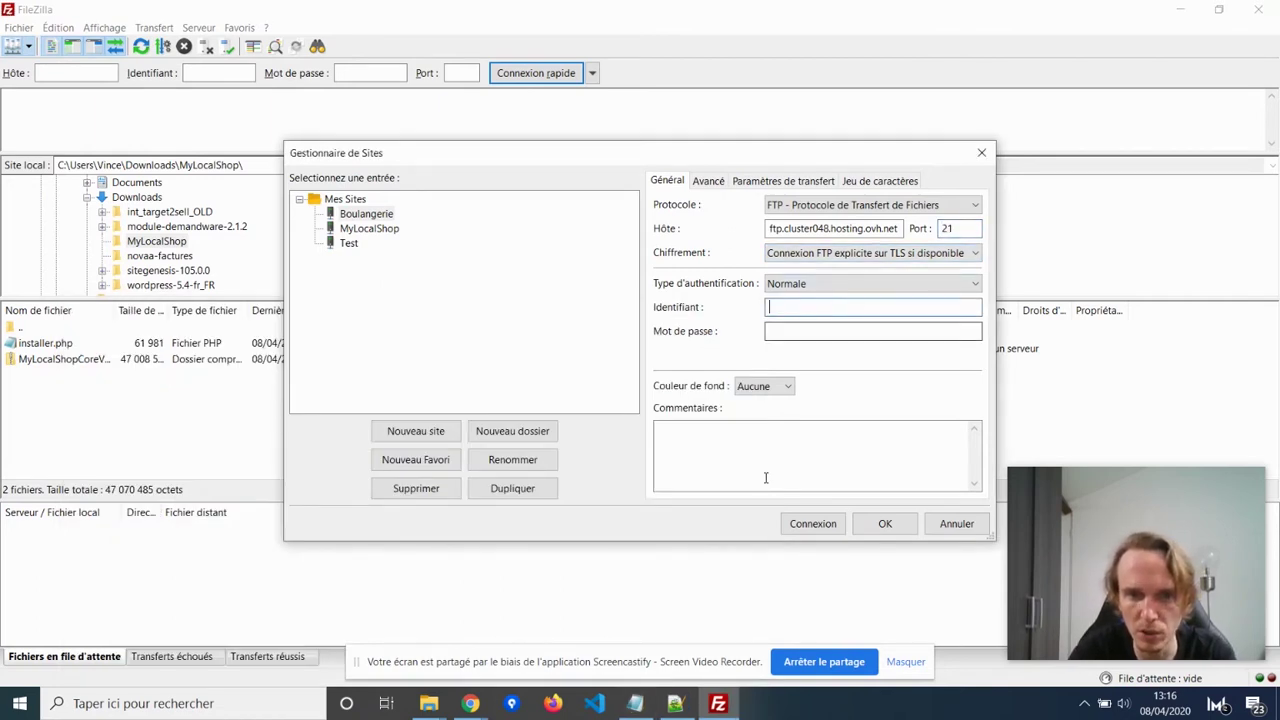
pyautogui.click(634, 703)
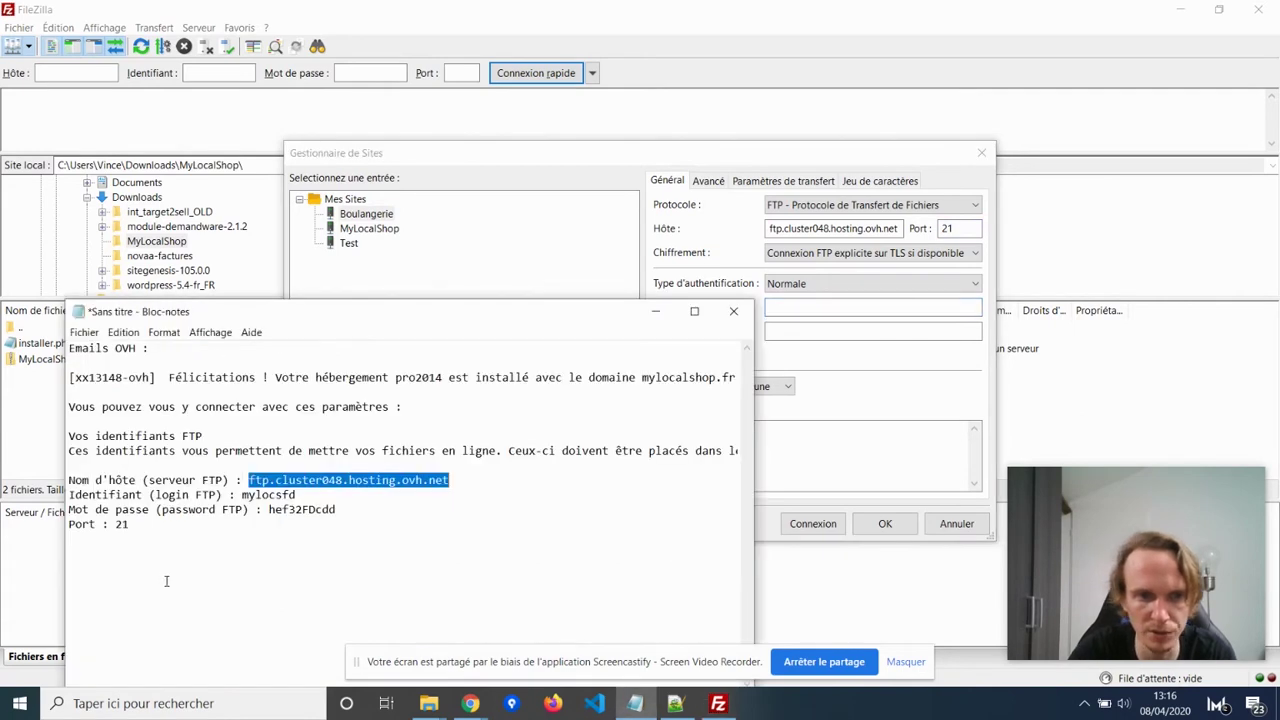
pyautogui.doubleClick(256, 494)
pyautogui.hotkey('ctrl', 'c')
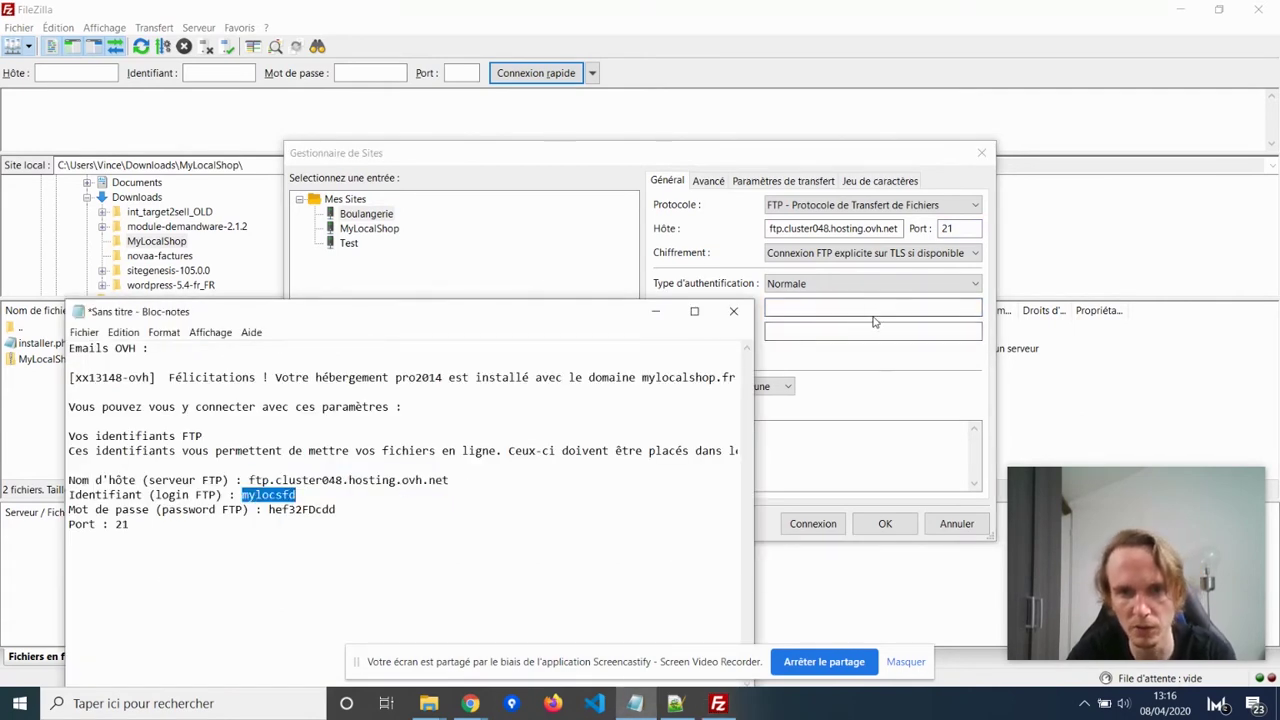
pyautogui.click(875, 307)
pyautogui.hotkey('ctrl', 'v')
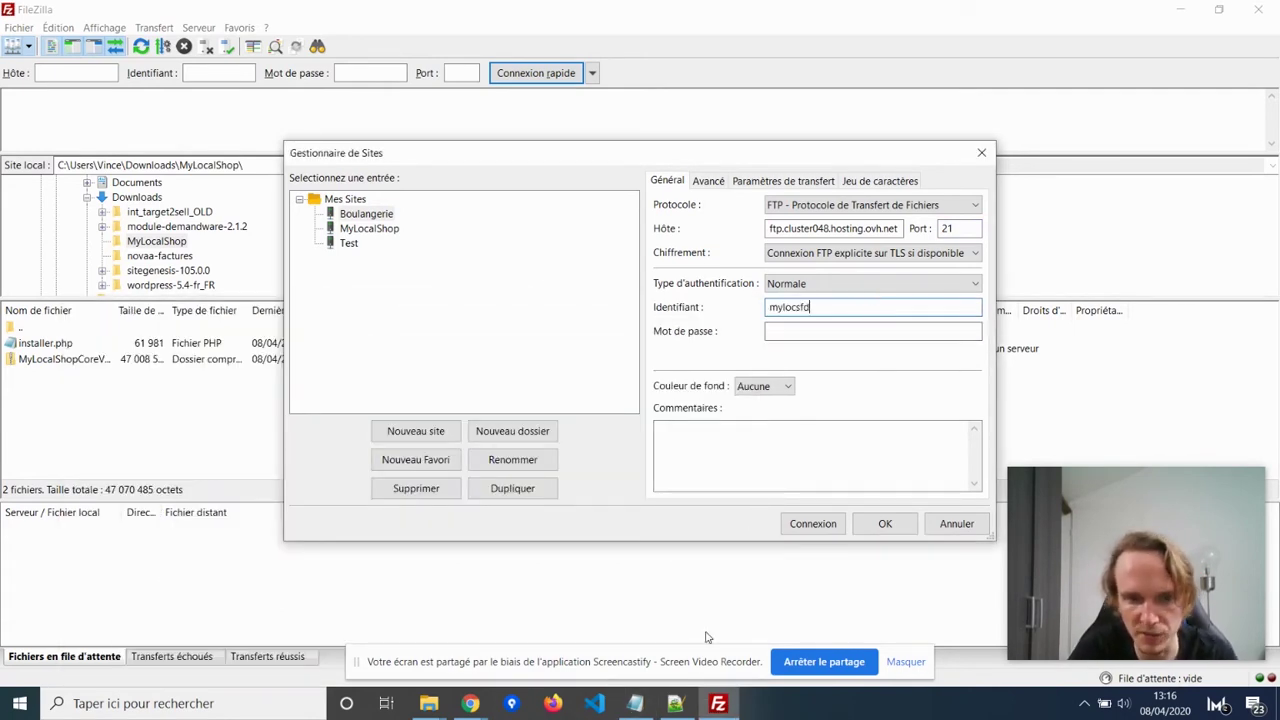
pyautogui.click(636, 703)
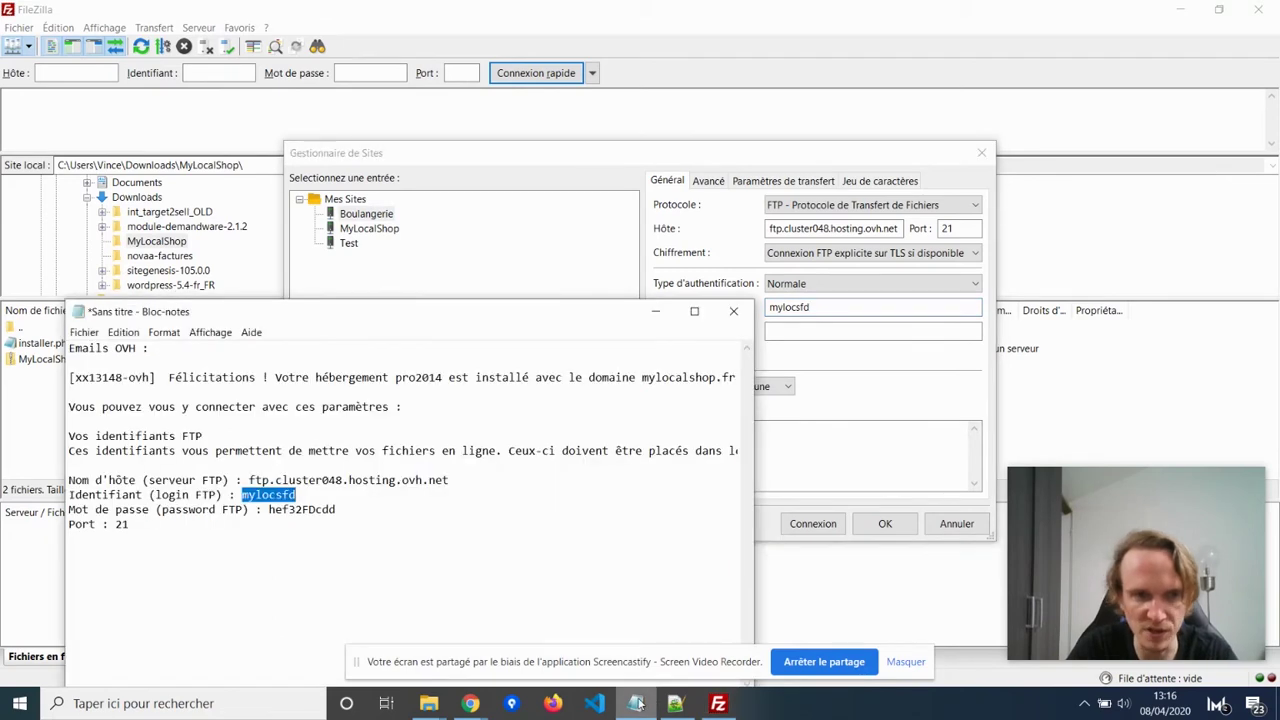
pyautogui.doubleClick(296, 510)
pyautogui.hotkey('ctrl', 'c')
pyautogui.click(853, 330)
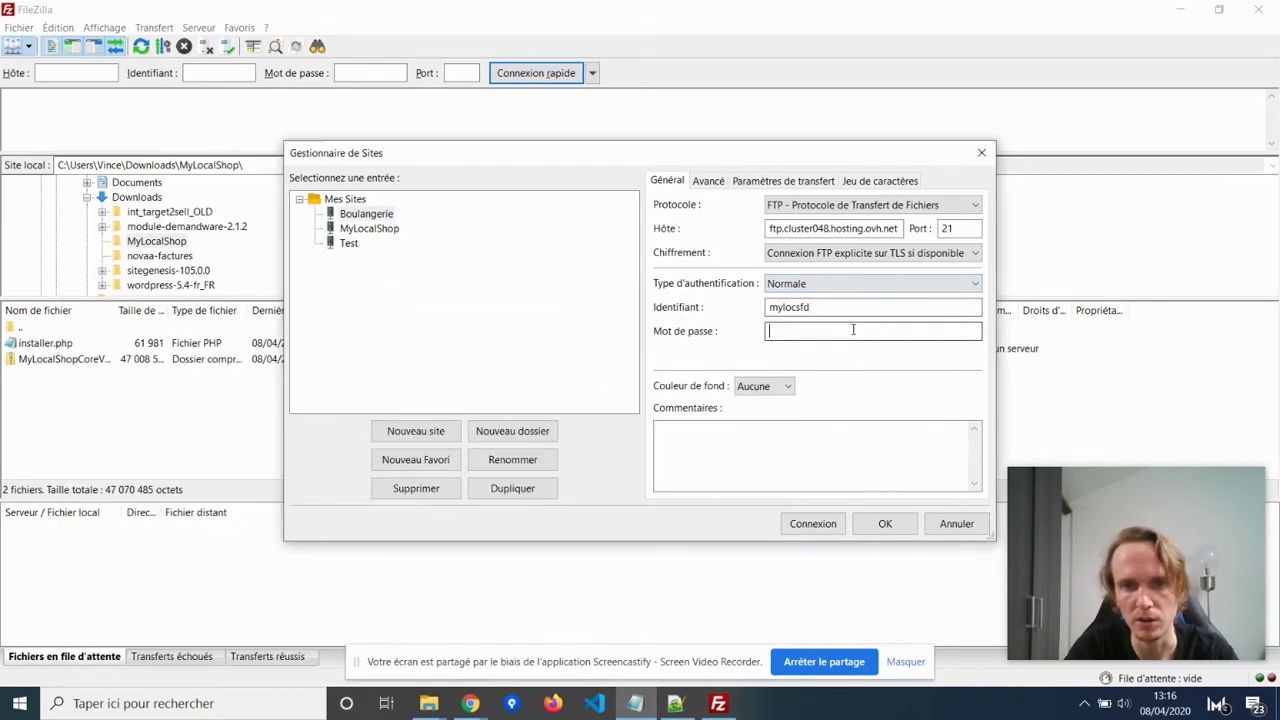
pyautogui.hotkey('ctrl', 'v')
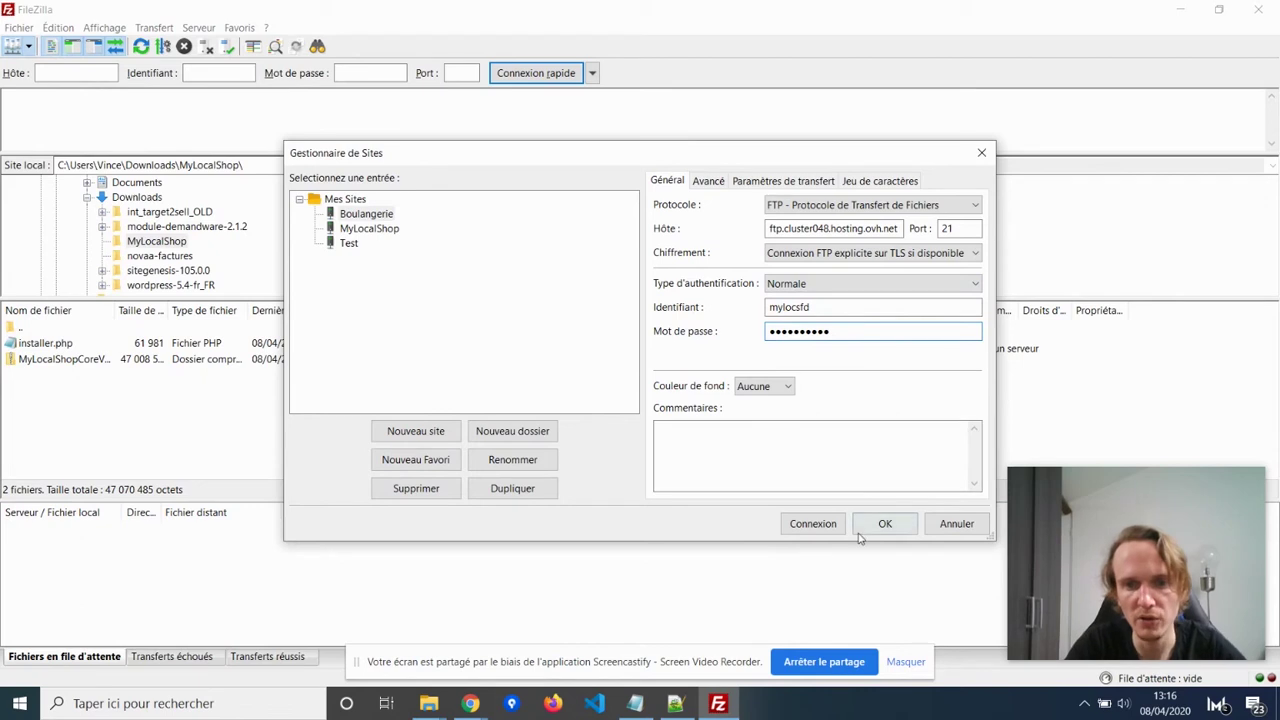
pyautogui.click(885, 524)
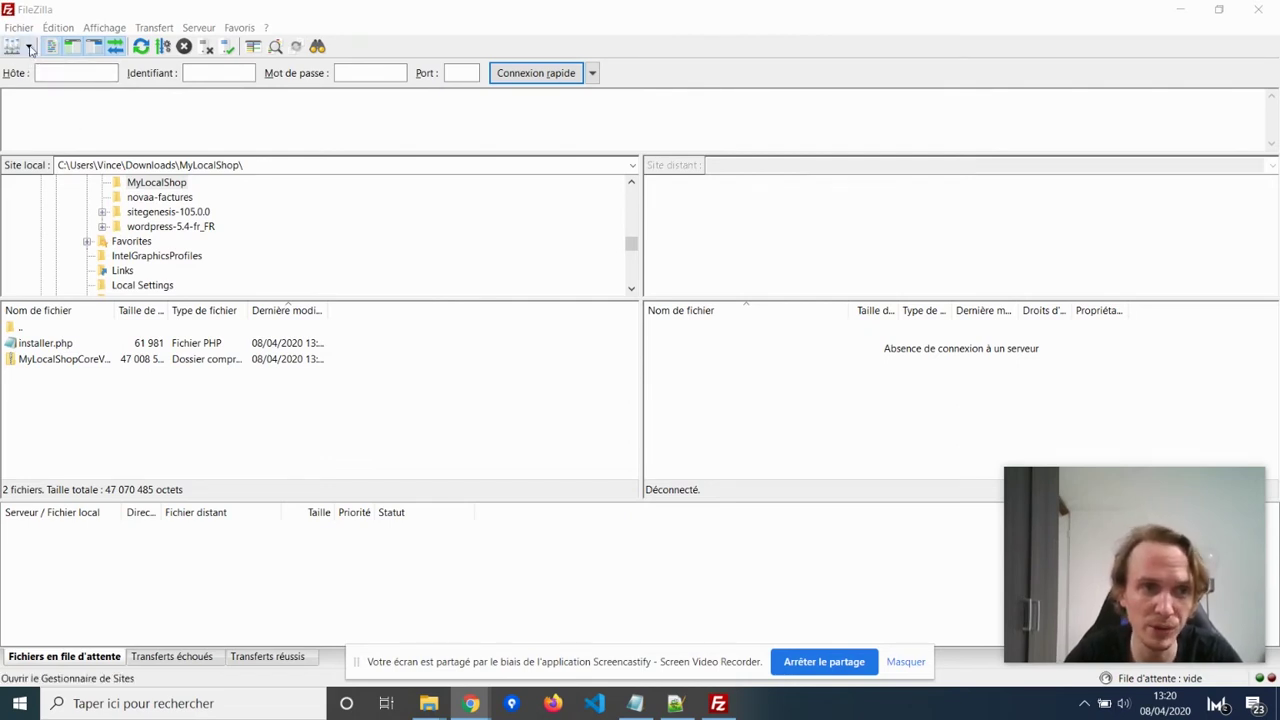
# Connect to Boulangerie, open the remote www folder and delete index.html, confirming both prompts.
pyautogui.click(30, 48)
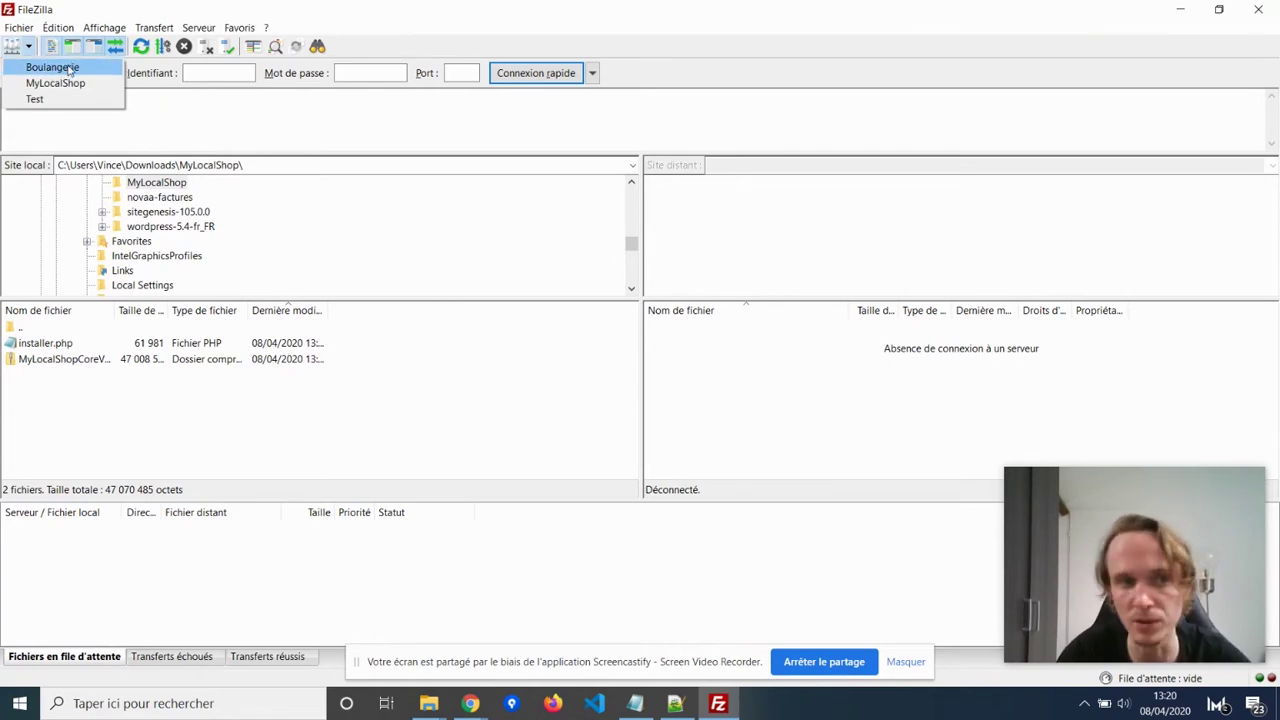
pyautogui.click(52, 67)
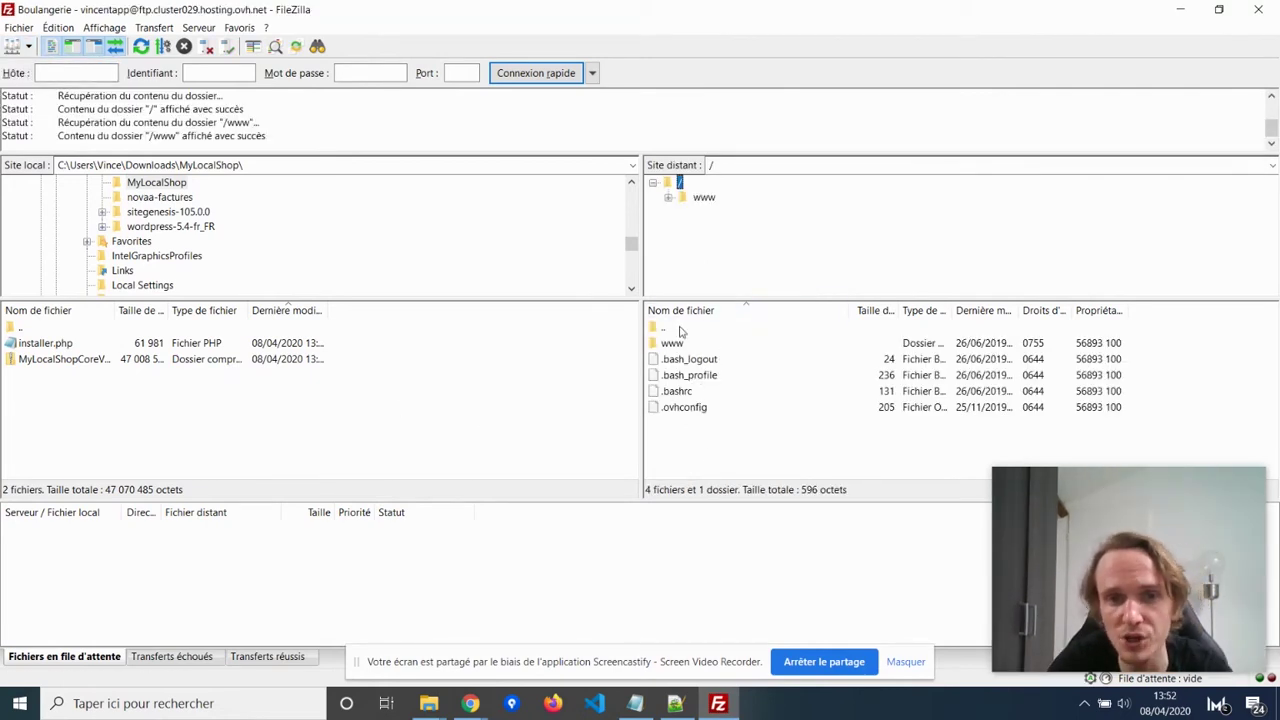
pyautogui.doubleClick(688, 345)
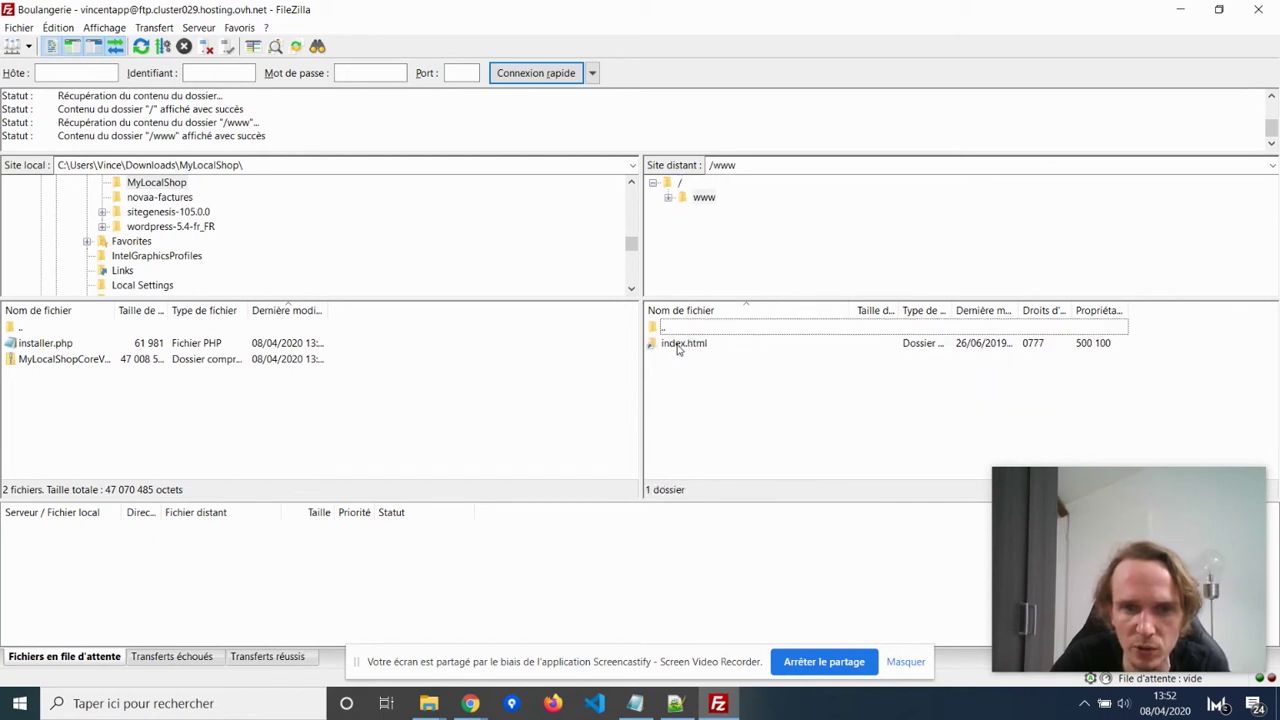
pyautogui.click(701, 344)
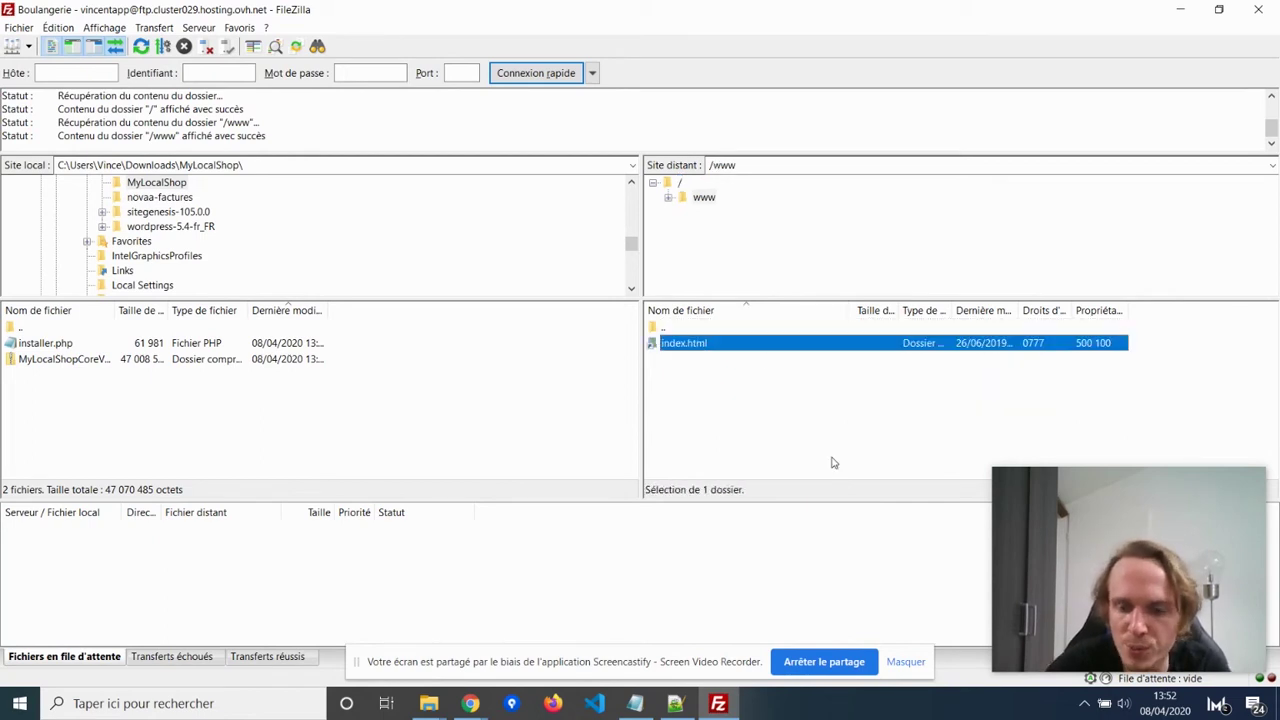
pyautogui.press('Delete')
pyautogui.press('Return')
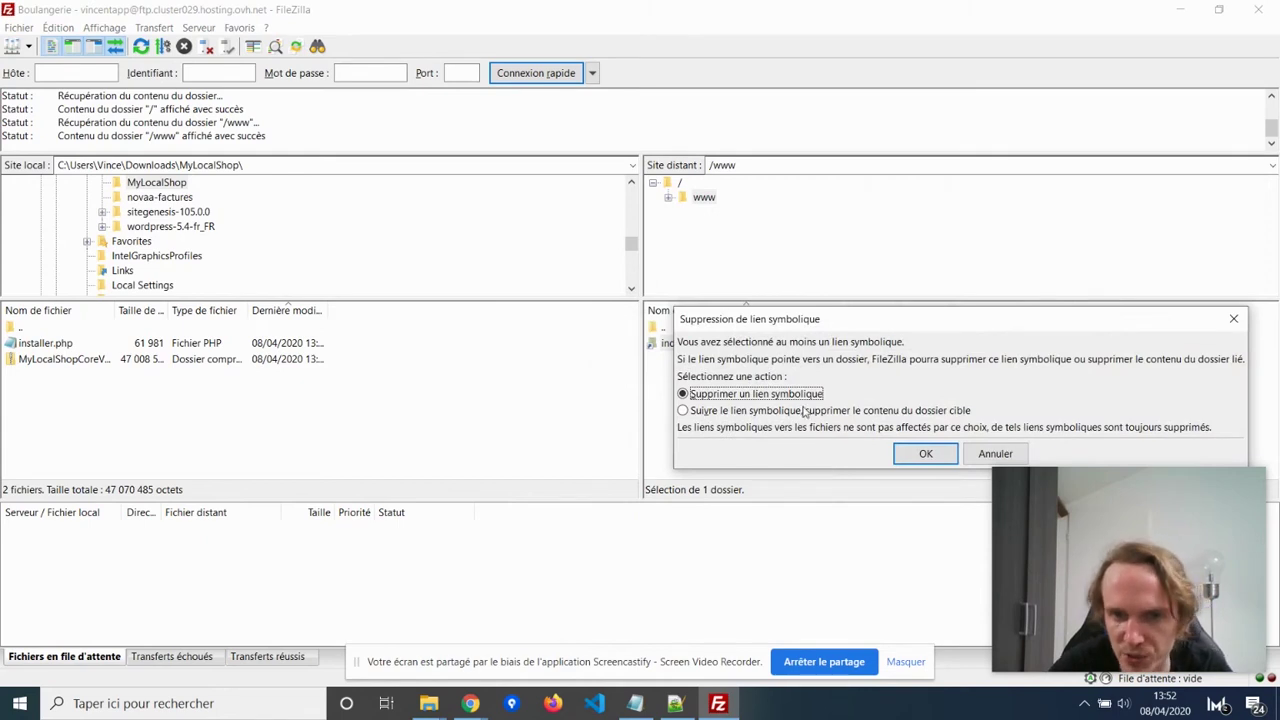
pyautogui.click(908, 456)
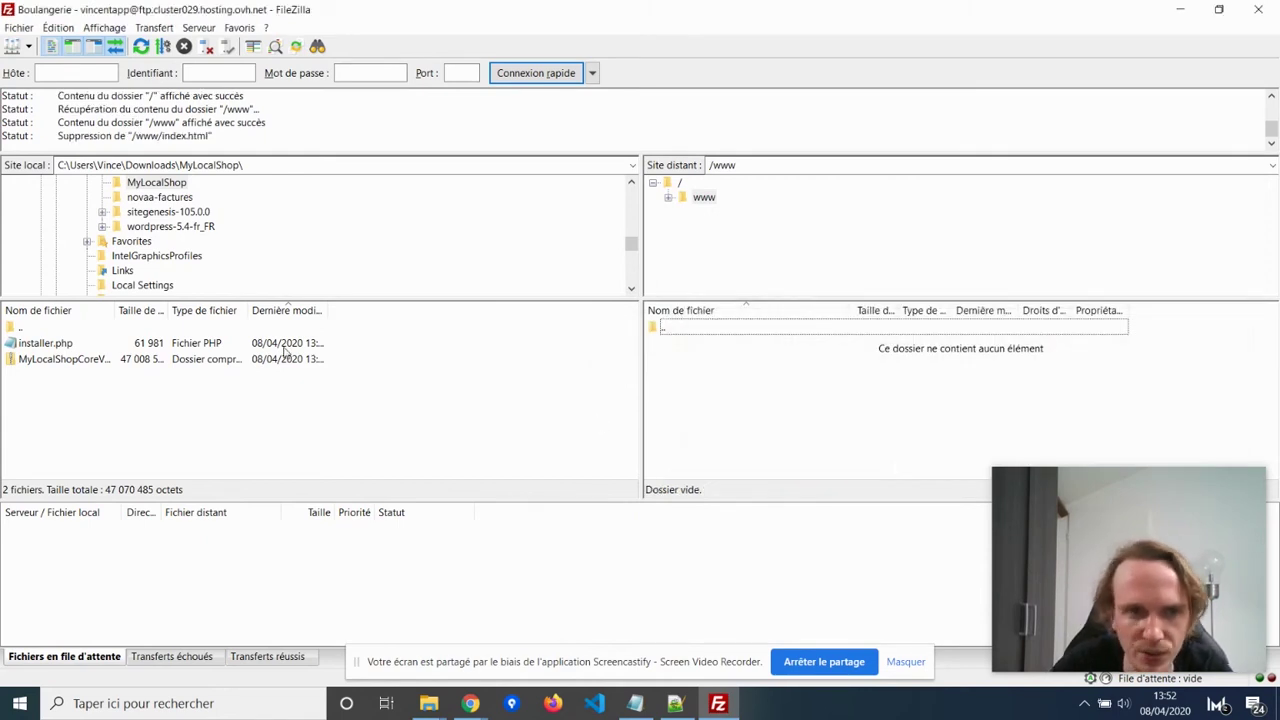
pyautogui.moveTo(270, 400); pyautogui.dragTo(165, 355)
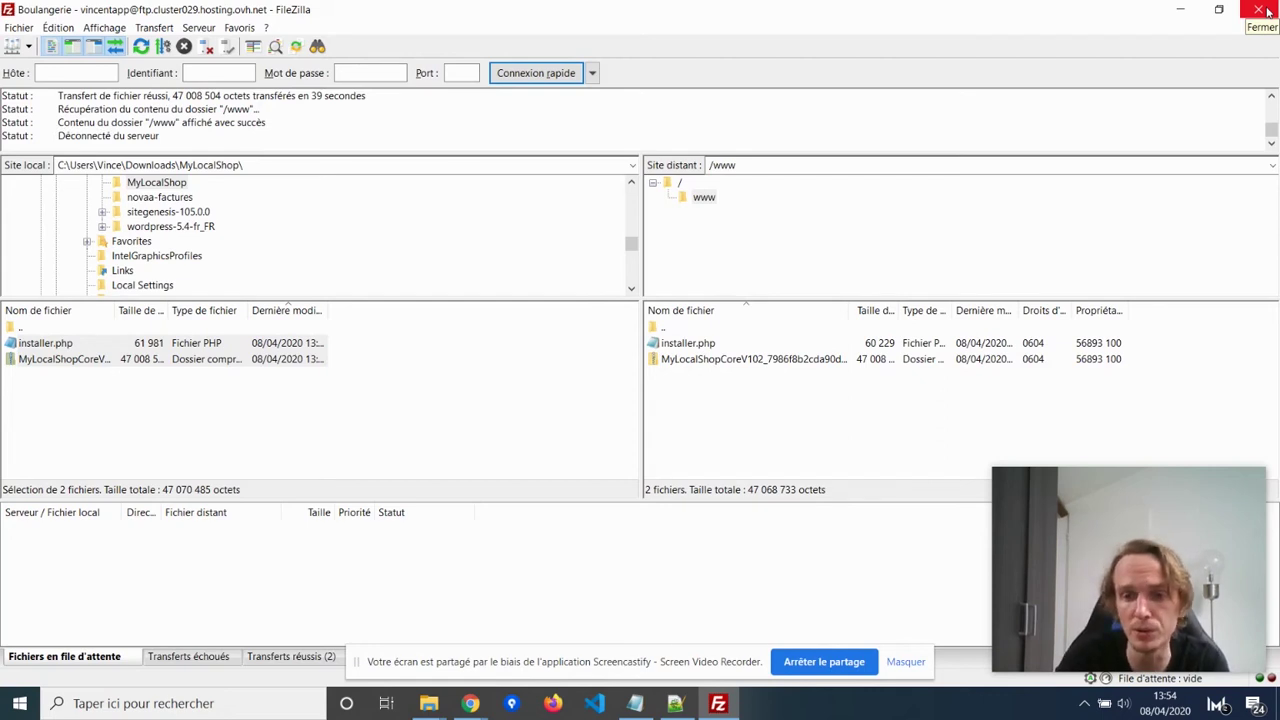
# Close FileZilla once the upload to /www has finished.
pyautogui.click(1264, 10)
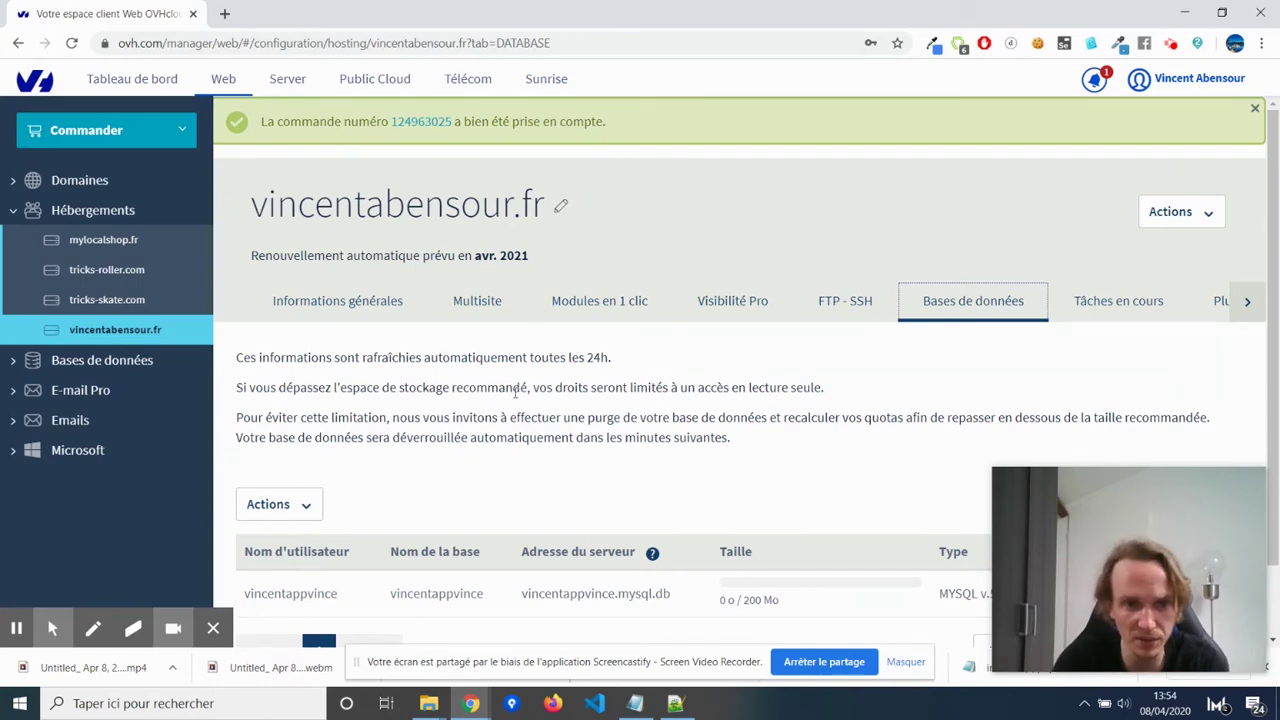
pyautogui.scroll(-1, 555, 329)
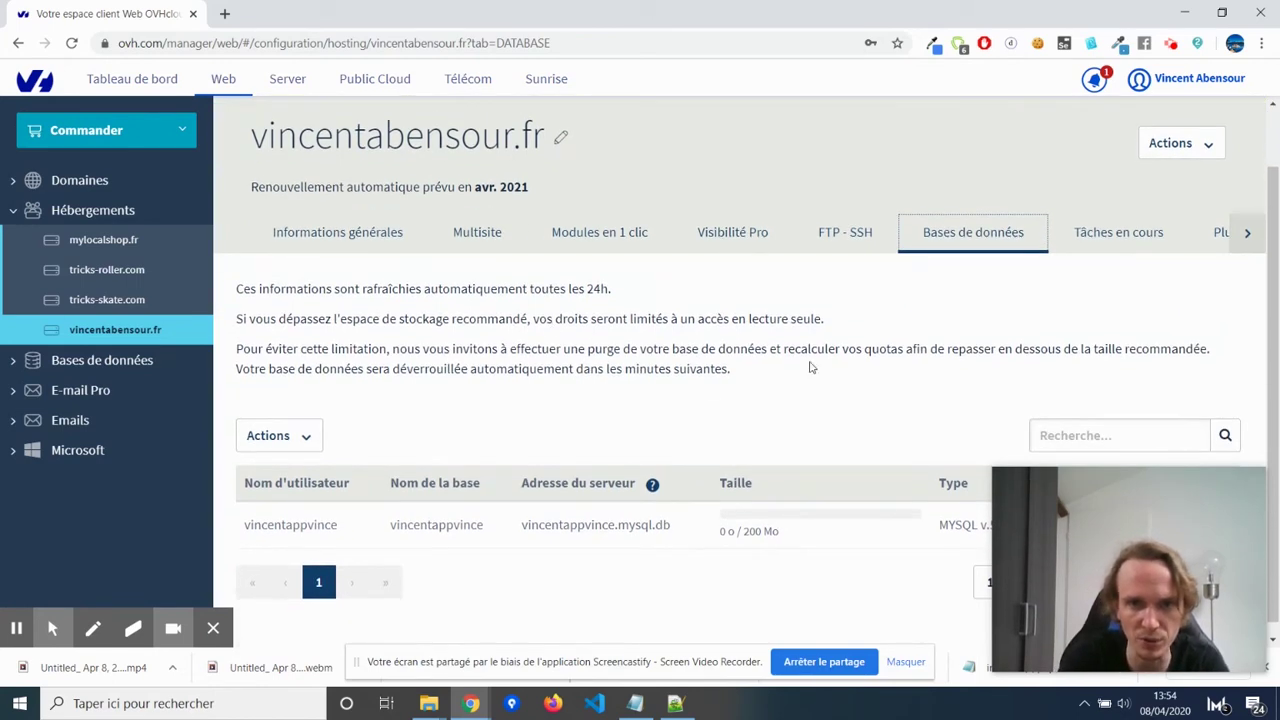
pyautogui.scroll(-1, 478, 447)
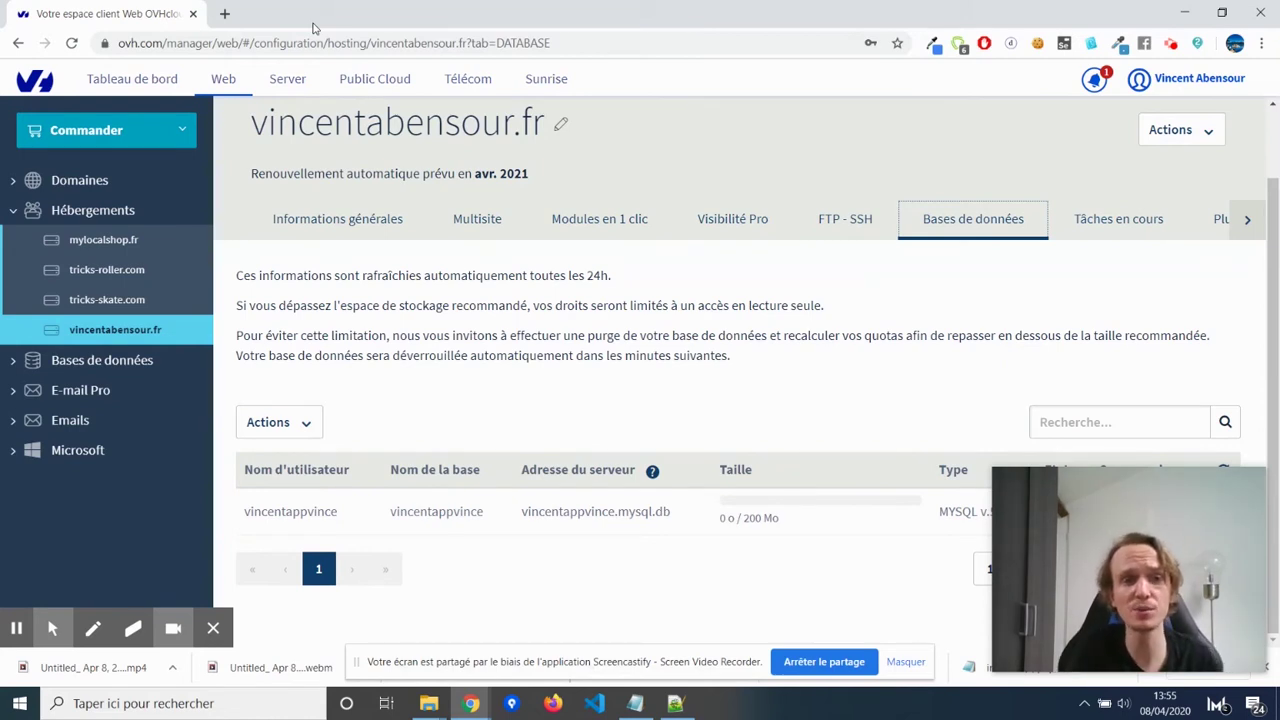
# Load vincentabensour.fr in a new tab and launch installer.php from its Index of / listing.
pyautogui.hotkey('ctrl', 't')
pyautogui.hotkey('ctrl', 'v')
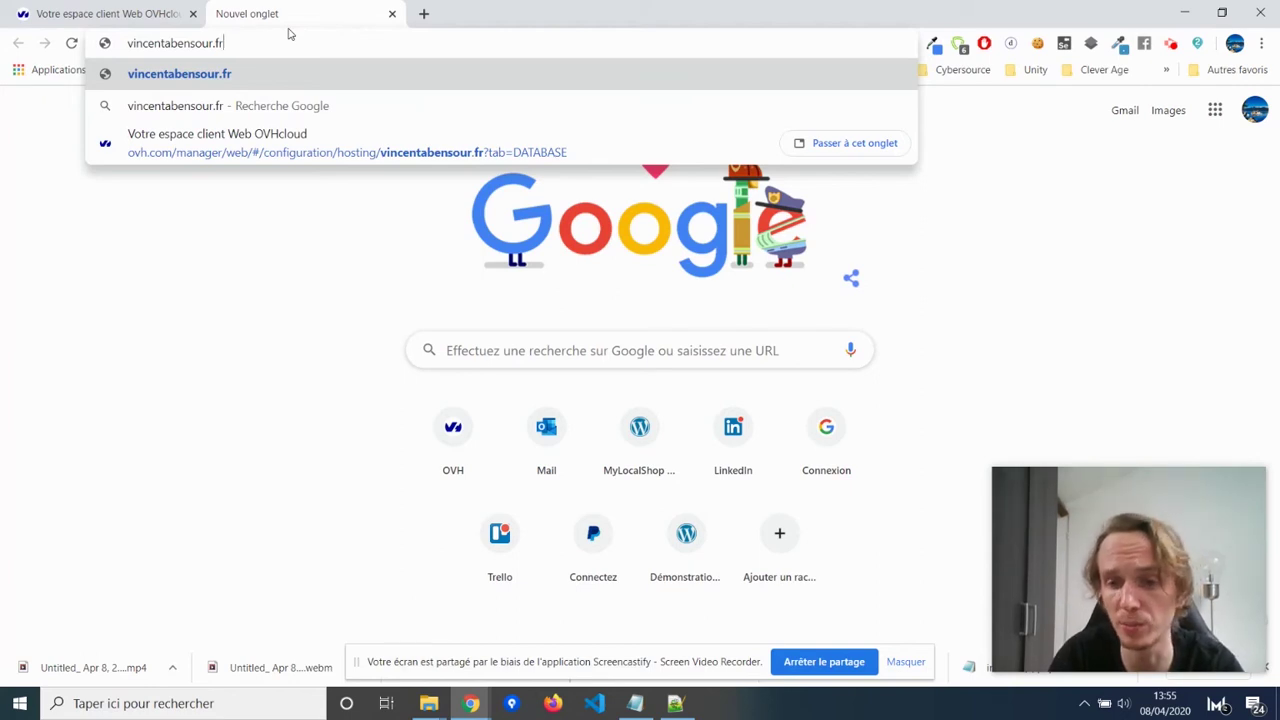
pyautogui.press('Return')
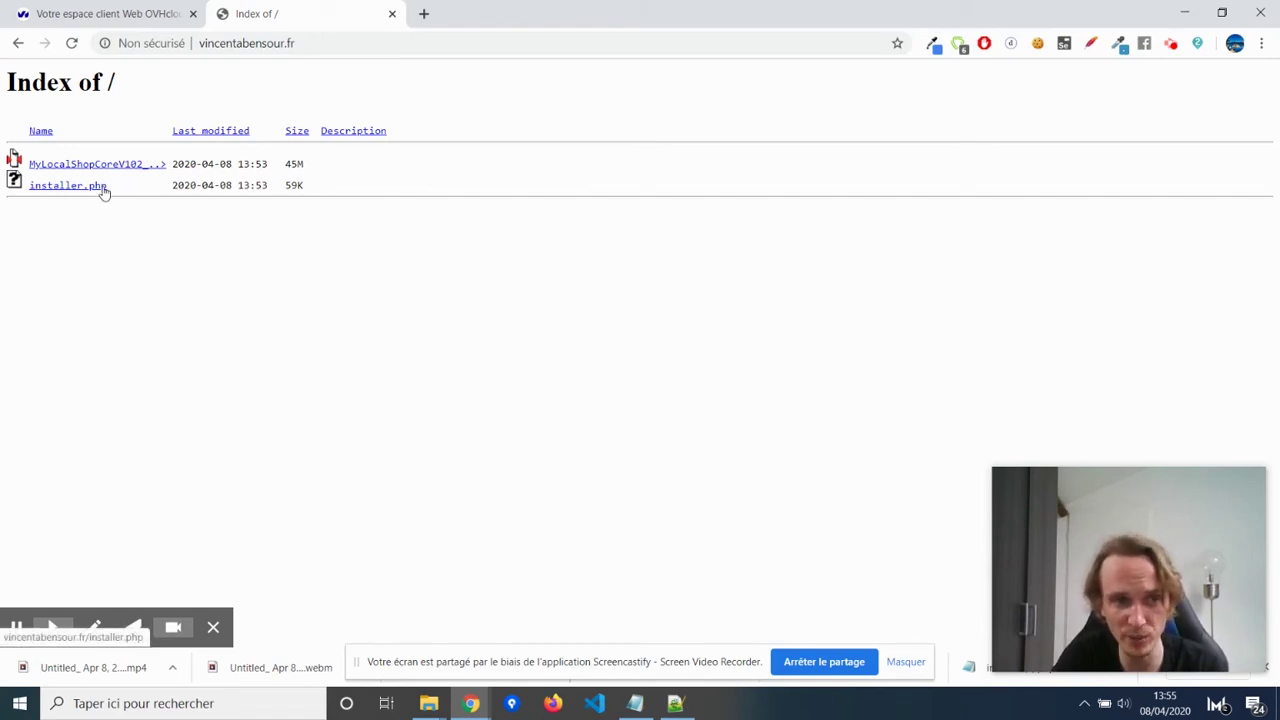
pyautogui.click(104, 190)
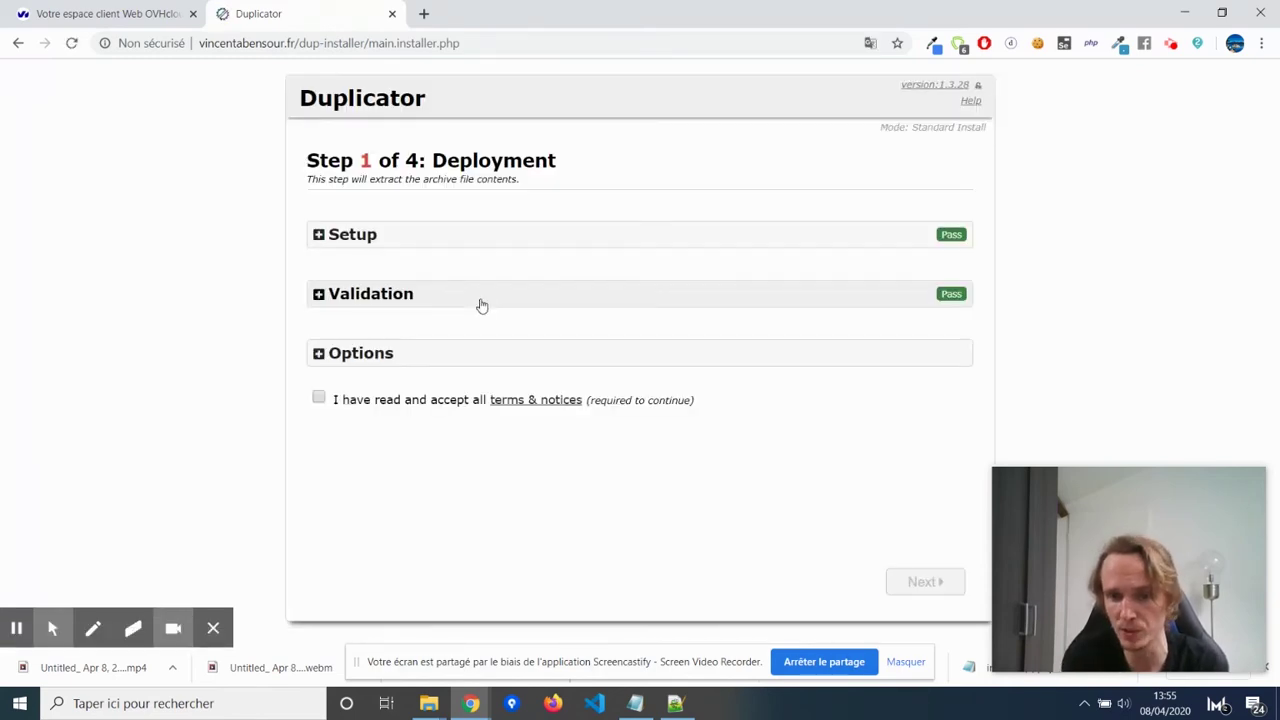
# Accept the Duplicator terms and notices and start extracting the archive.
pyautogui.click(318, 398)
pyautogui.click(939, 595)
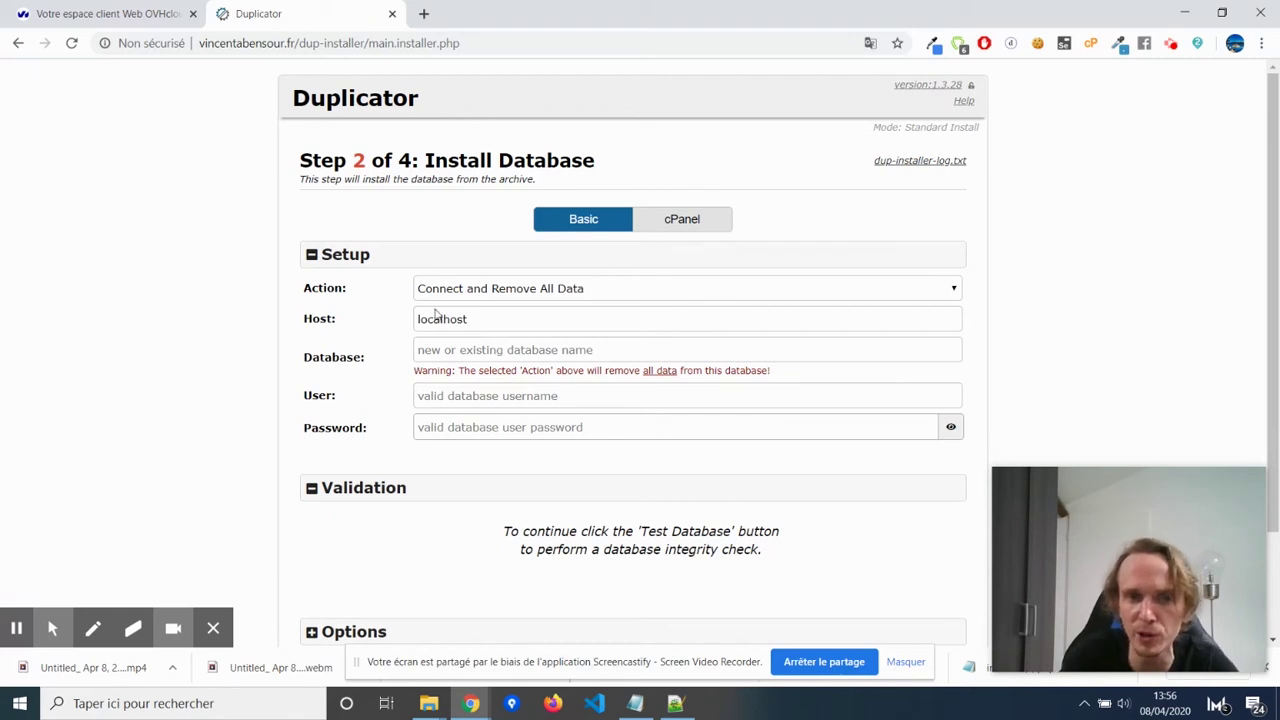
# Replace the localhost host with the OVH .mysql.db server address copied from the panel.
pyautogui.hotkey('ctrl', 'shift', 'Tab')
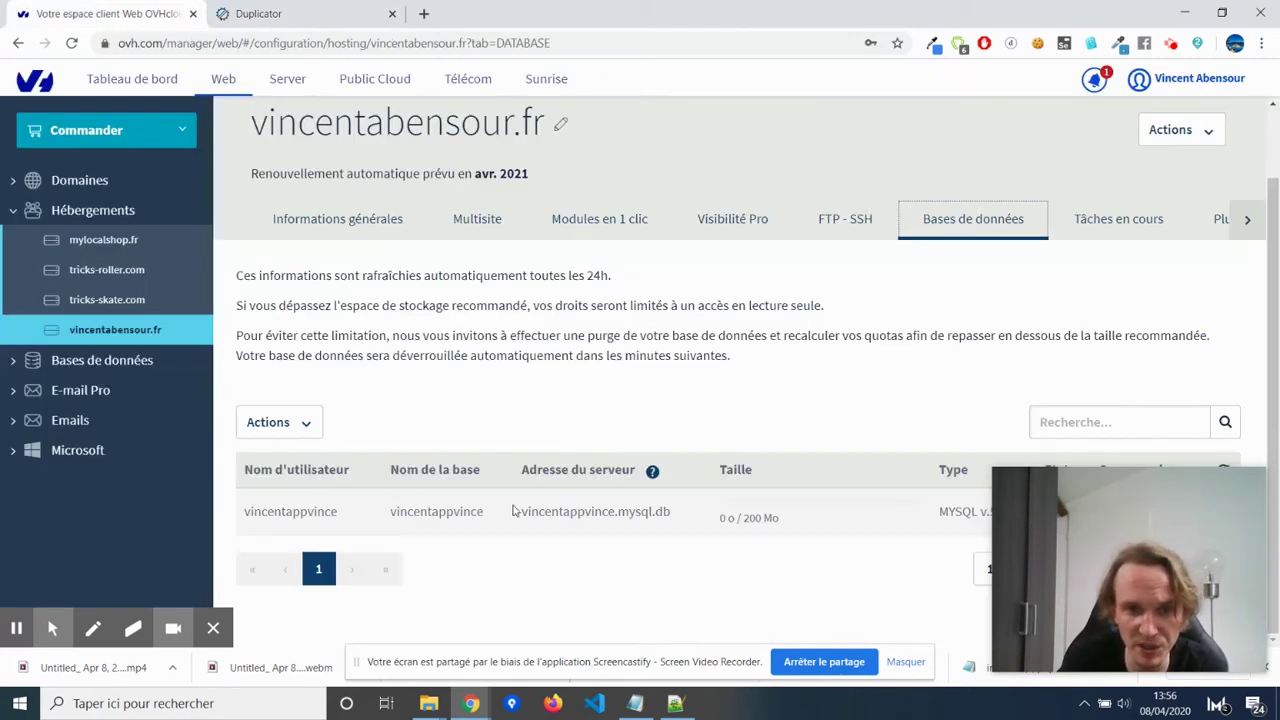
pyautogui.moveTo(527, 514)
pyautogui.mouseDown()
pyautogui.moveTo(608, 514)
pyautogui.moveTo(521, 517)
pyautogui.mouseUp()
pyautogui.click(683, 516)
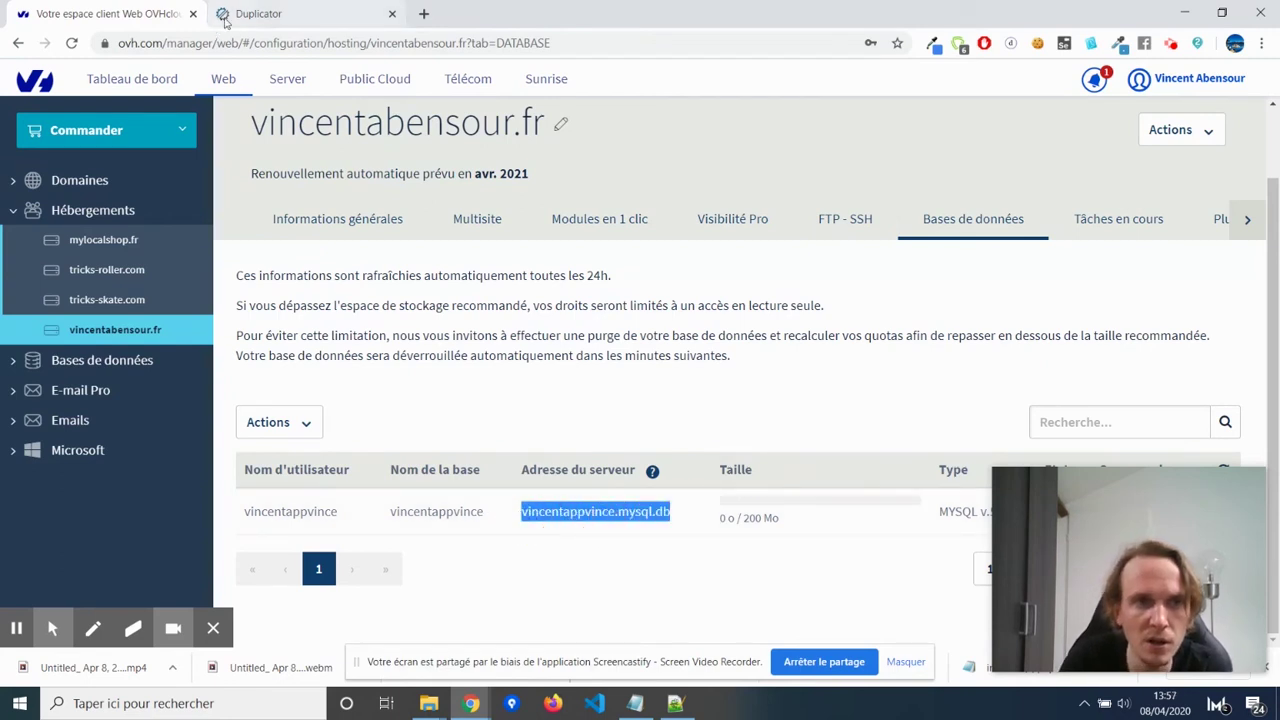
pyautogui.click(282, 12)
pyautogui.moveTo(505, 322); pyautogui.dragTo(388, 338)
pyautogui.hotkey('ctrl', 'v')
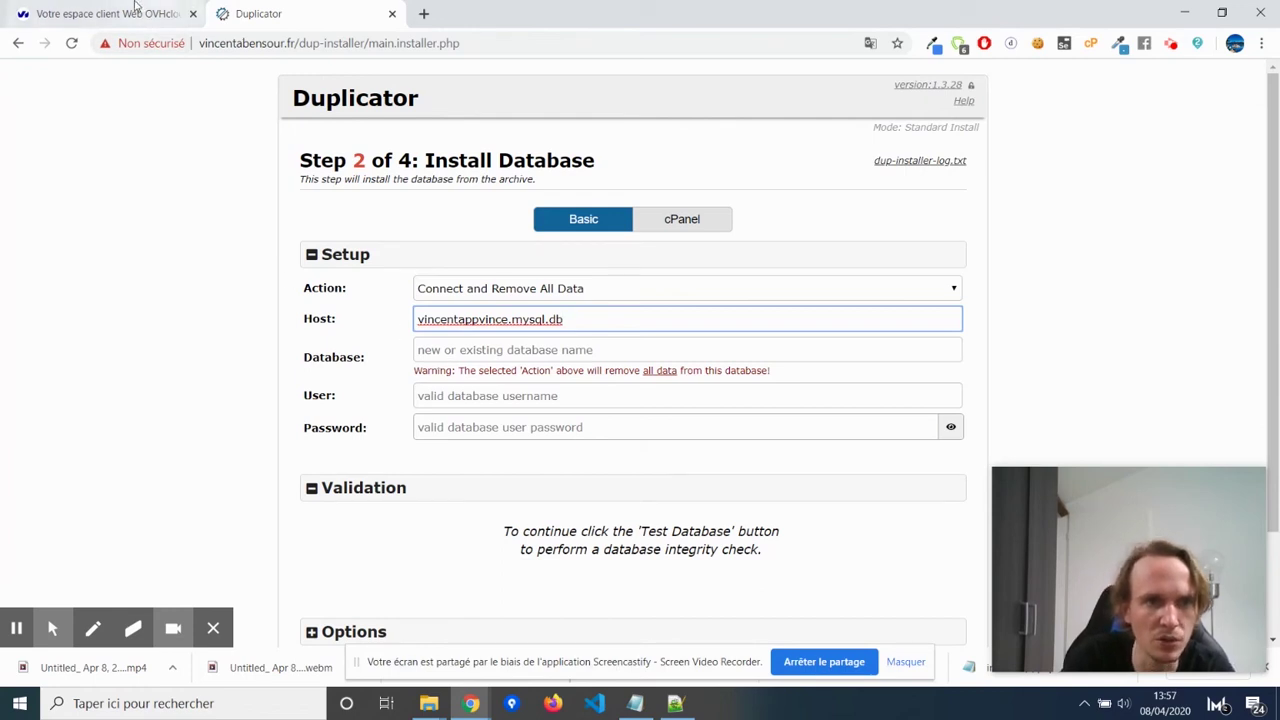
# Copy the OVH database name into the installer's Database field.
pyautogui.click(139, 10)
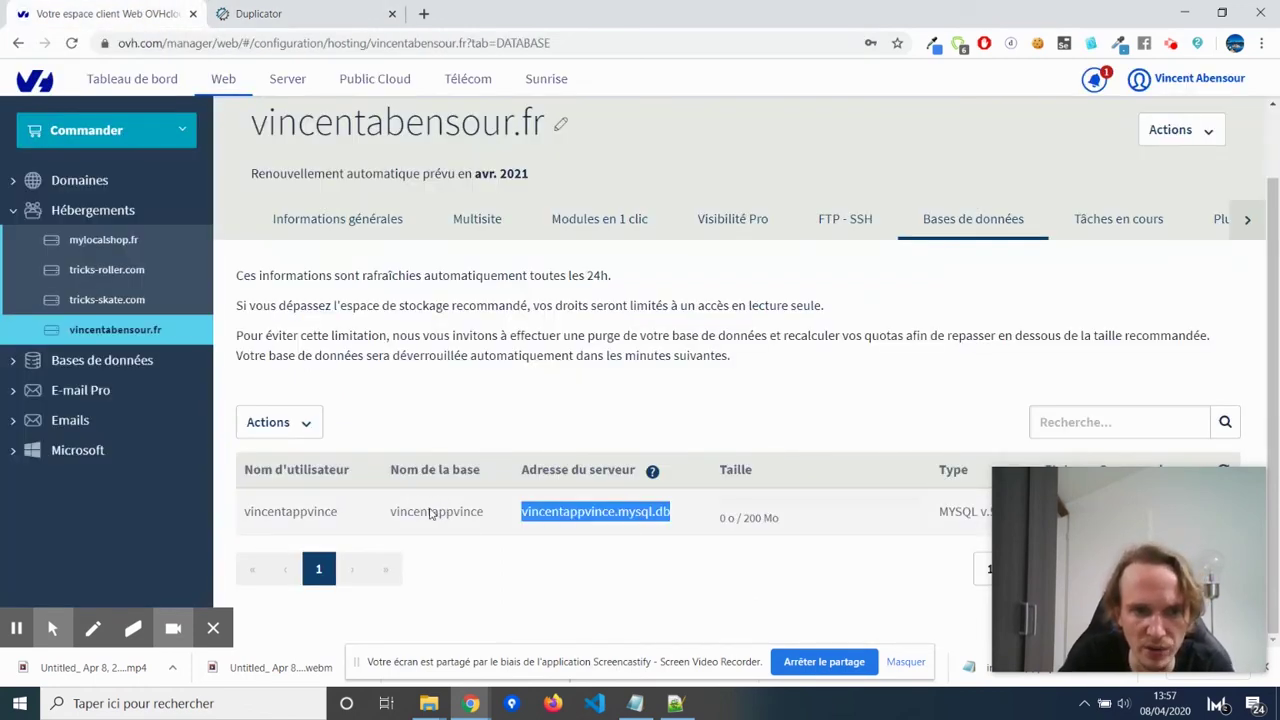
pyautogui.doubleClick(432, 513)
pyautogui.hotkey('ctrl', 'c')
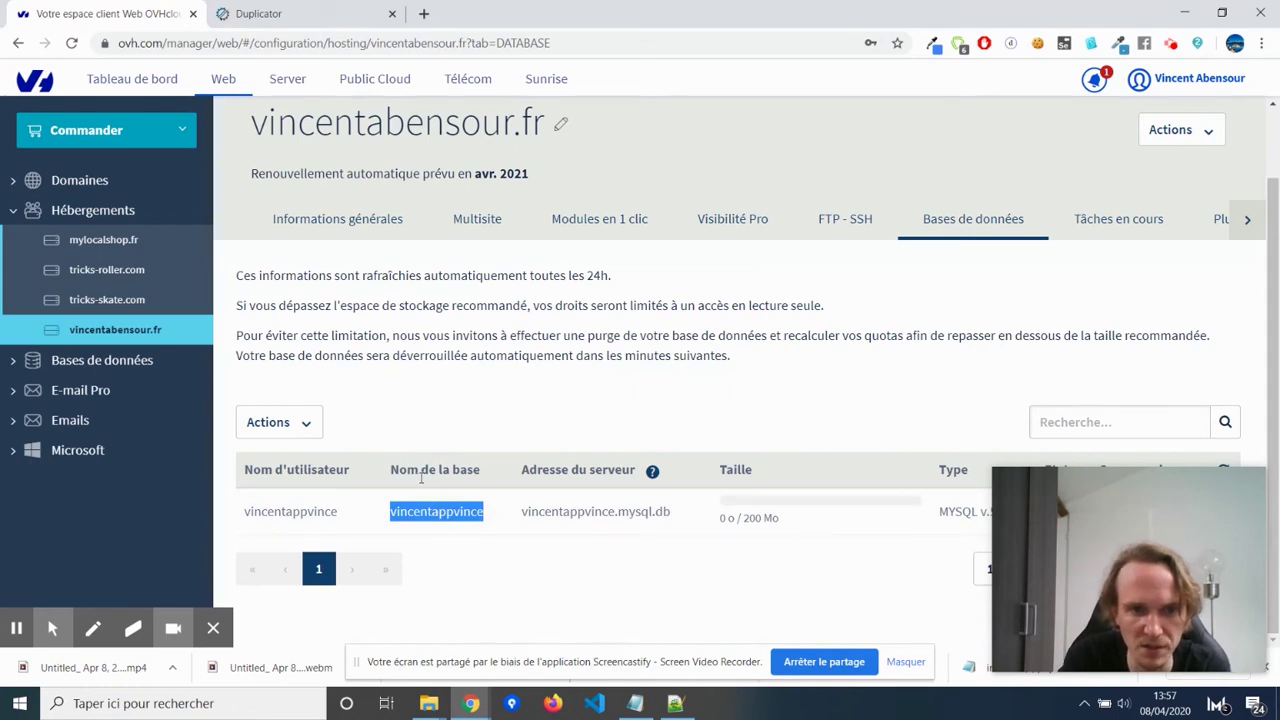
pyautogui.click(300, 12)
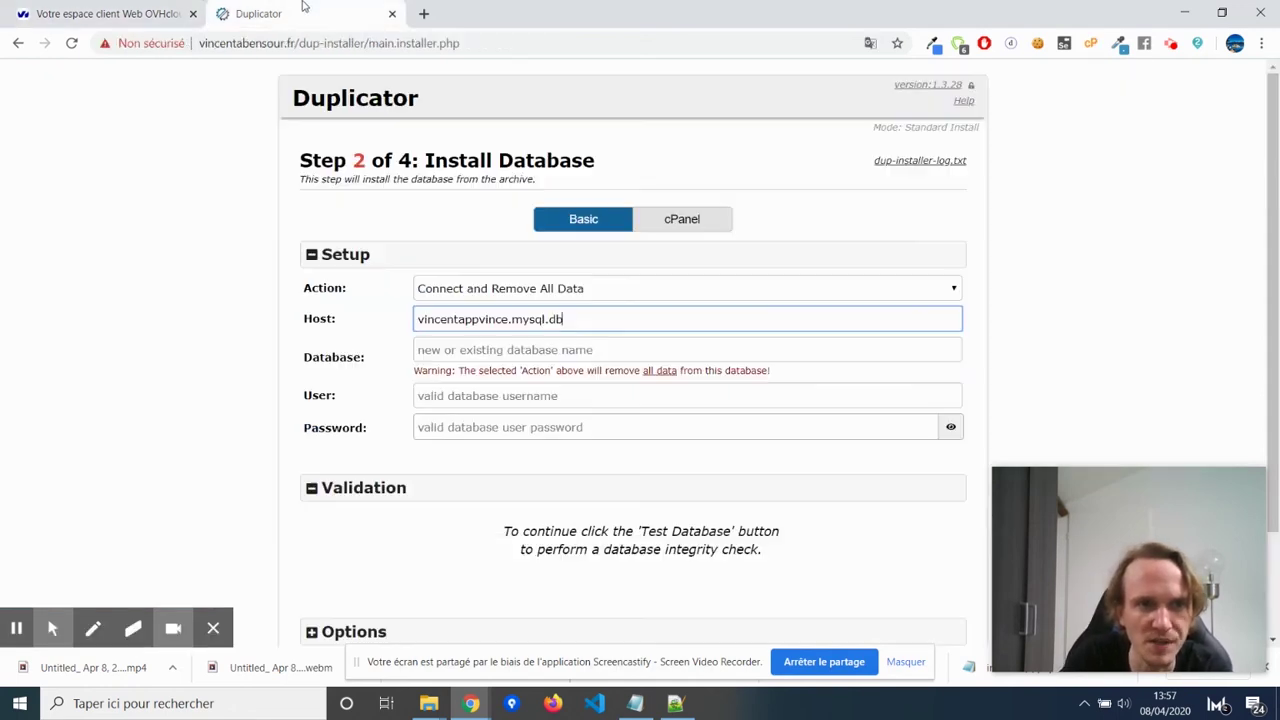
pyautogui.click(538, 352)
pyautogui.hotkey('ctrl', 'v')
# Paste the OVH database username into the User field and type the database password.
pyautogui.click(112, 13)
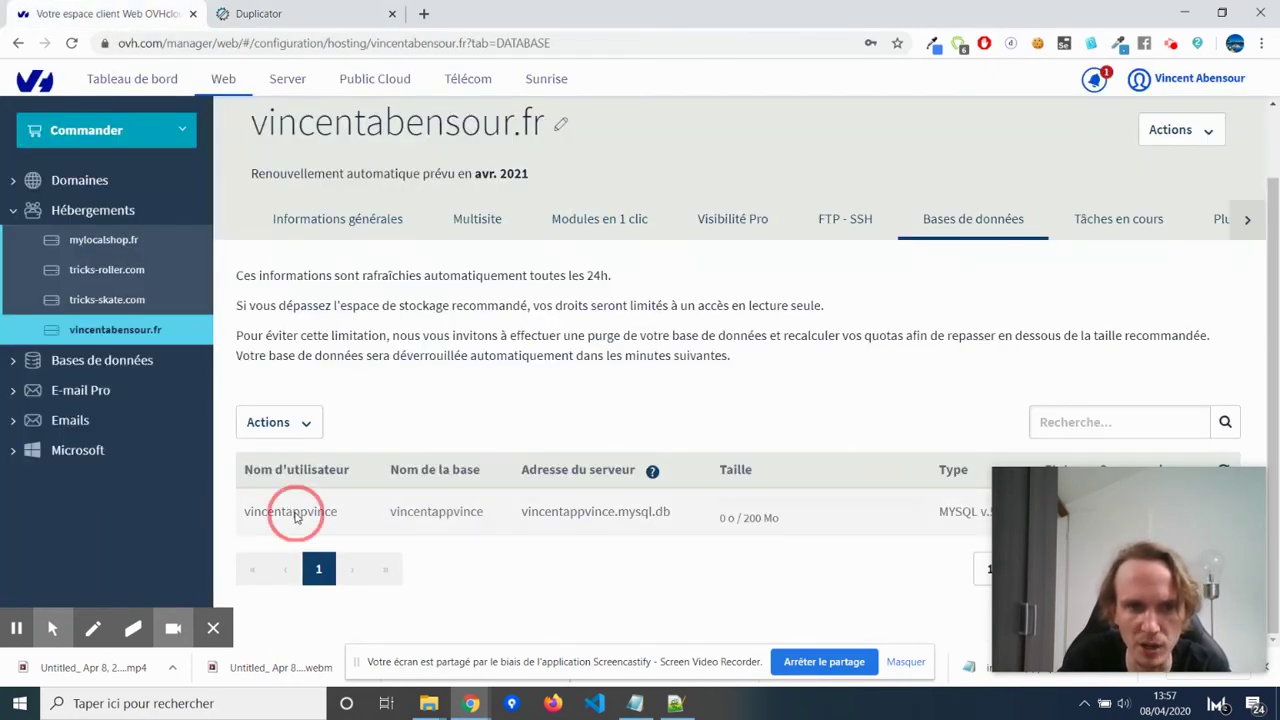
pyautogui.doubleClick(292, 511)
pyautogui.hotkey('ctrl', 'c')
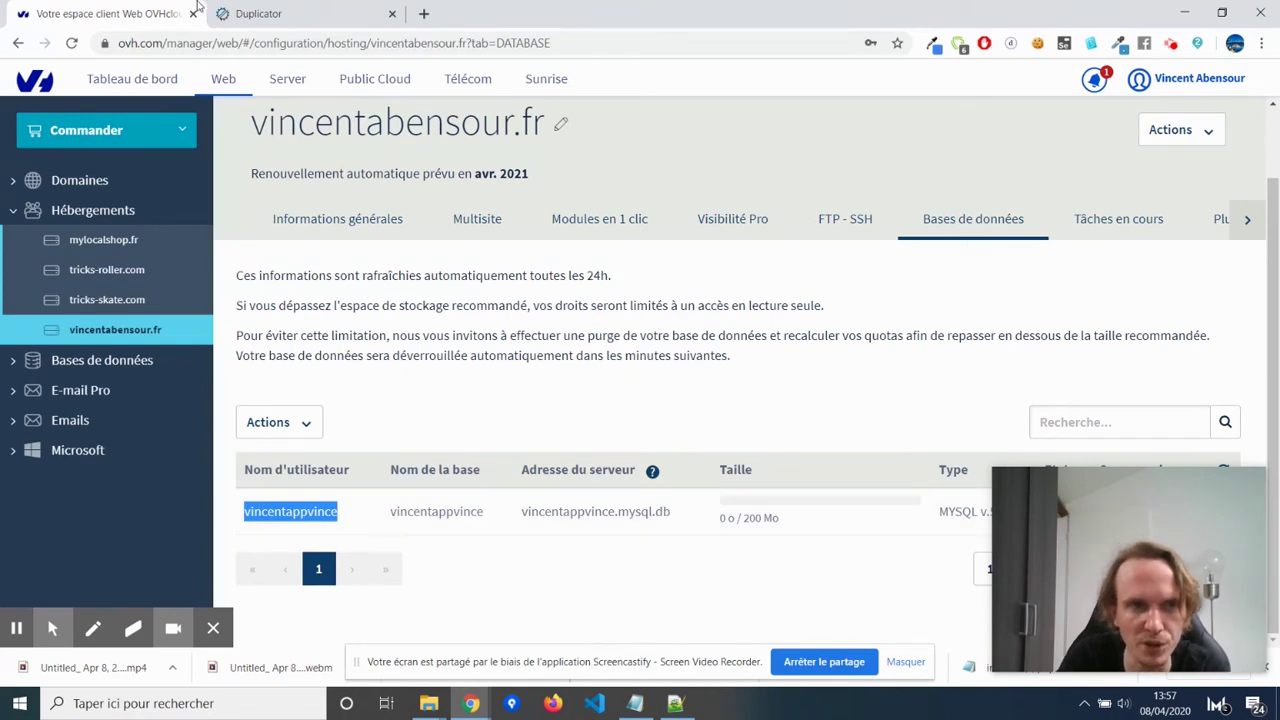
pyautogui.click(258, 13)
pyautogui.click(486, 396)
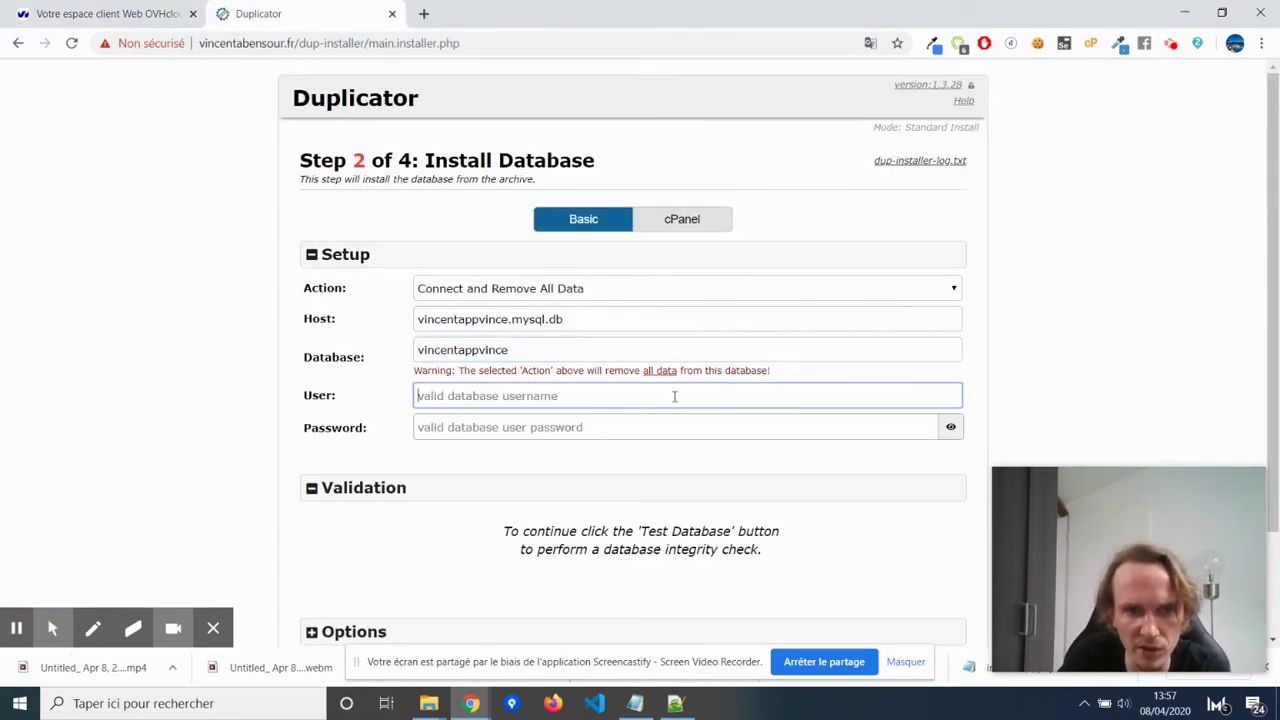
pyautogui.hotkey('ctrl', 'v')
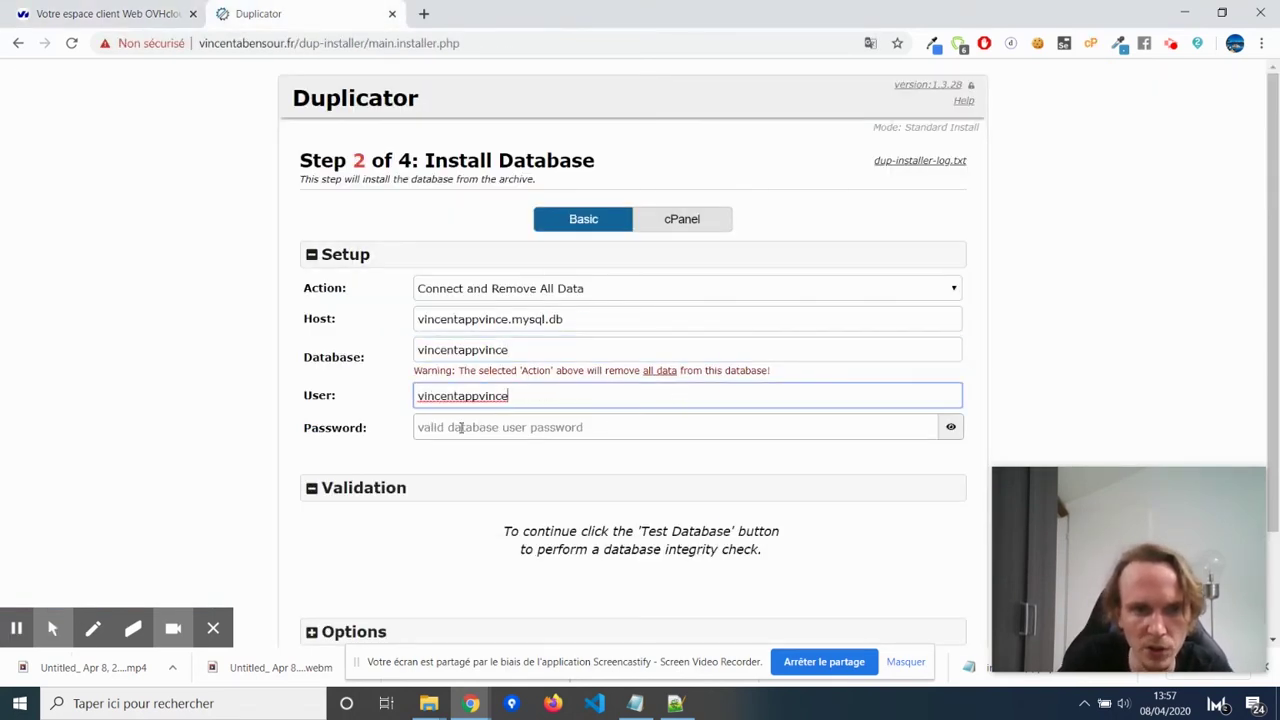
pyautogui.click(450, 427)
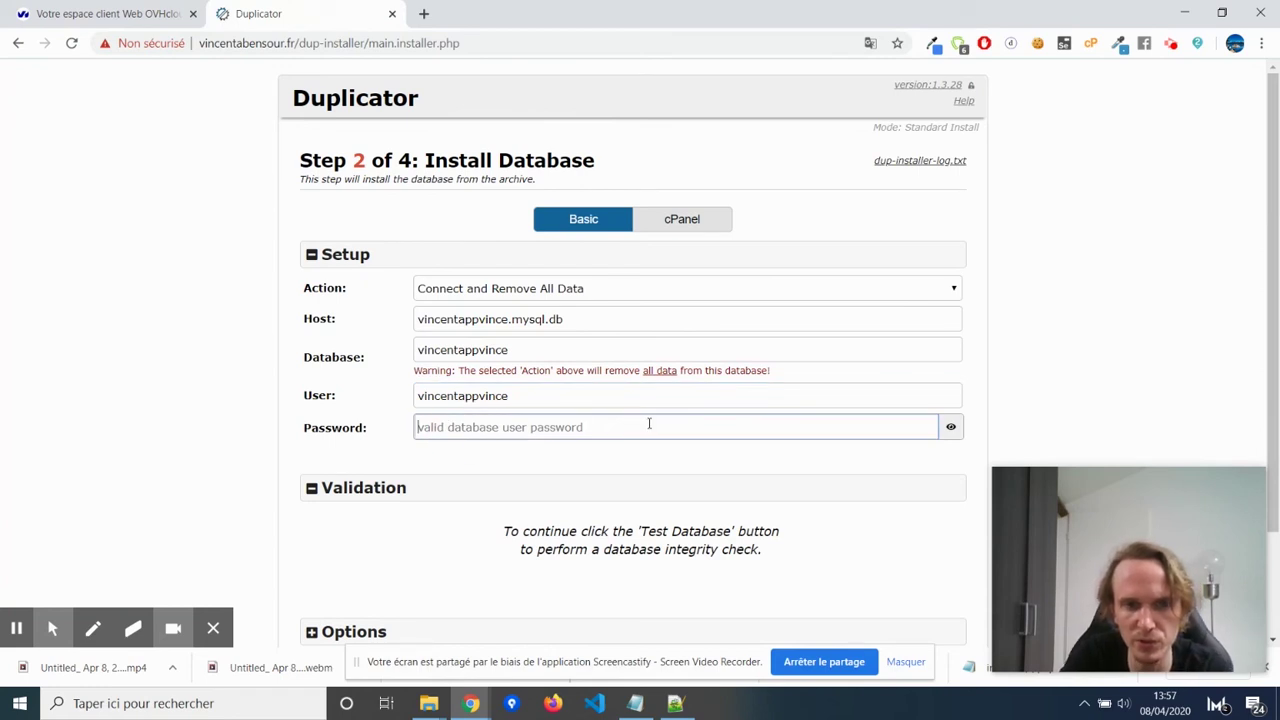
pyautogui.write('•••••••••••')
pyautogui.scroll(-1, 491, 380)
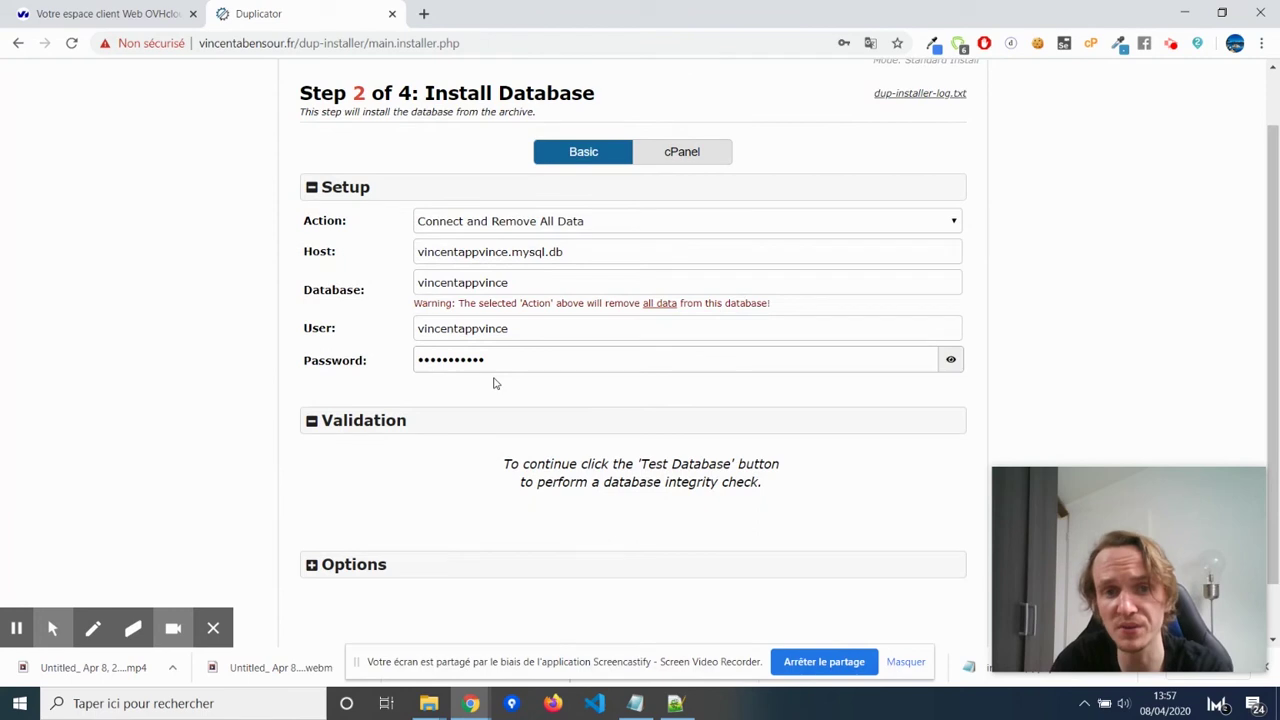
pyautogui.scroll(-1, 493, 383)
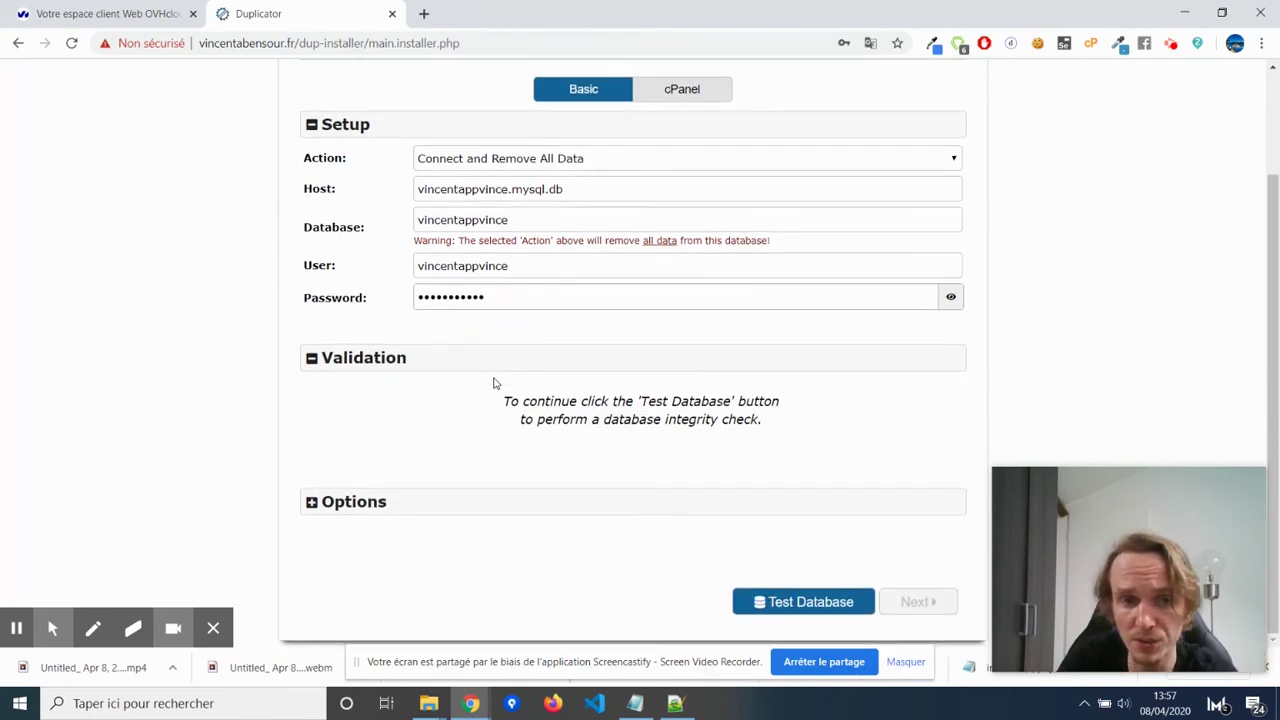
# Run Test Database and double-check the host, database name and user values.
pyautogui.click(827, 608)
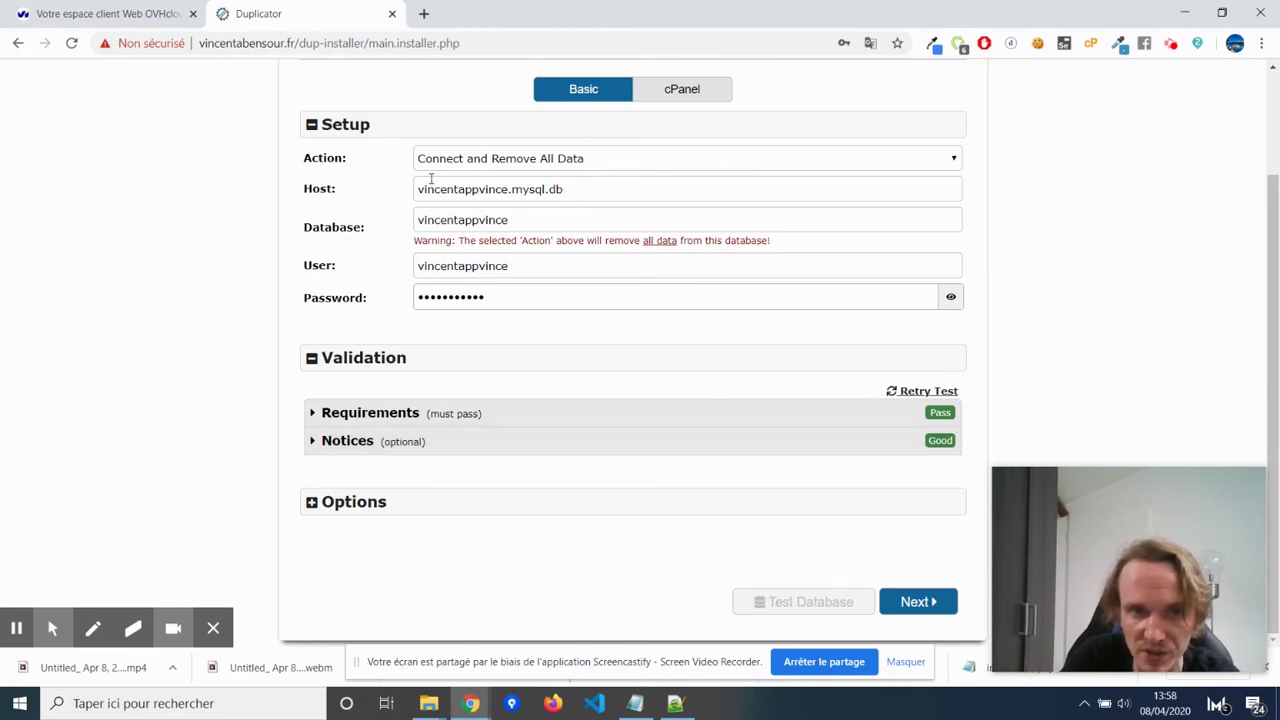
pyautogui.tripleClick(643, 195)
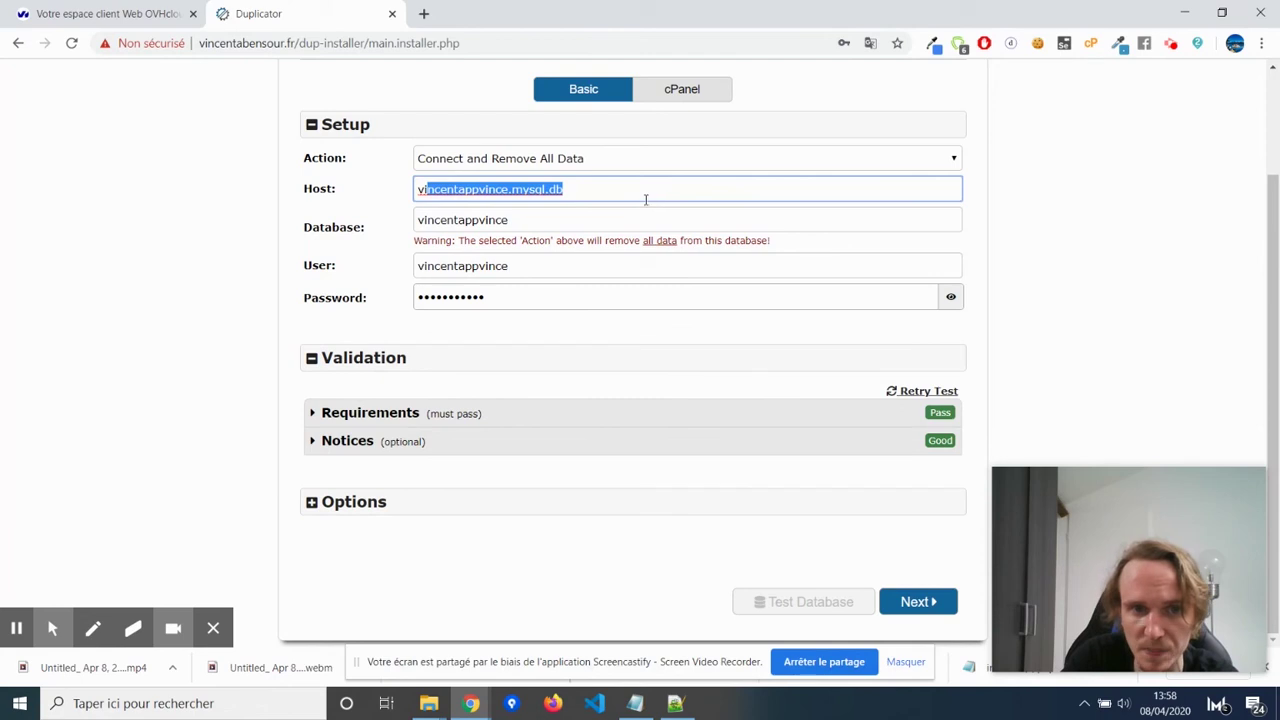
pyautogui.tripleClick(574, 215)
pyautogui.tripleClick(521, 262)
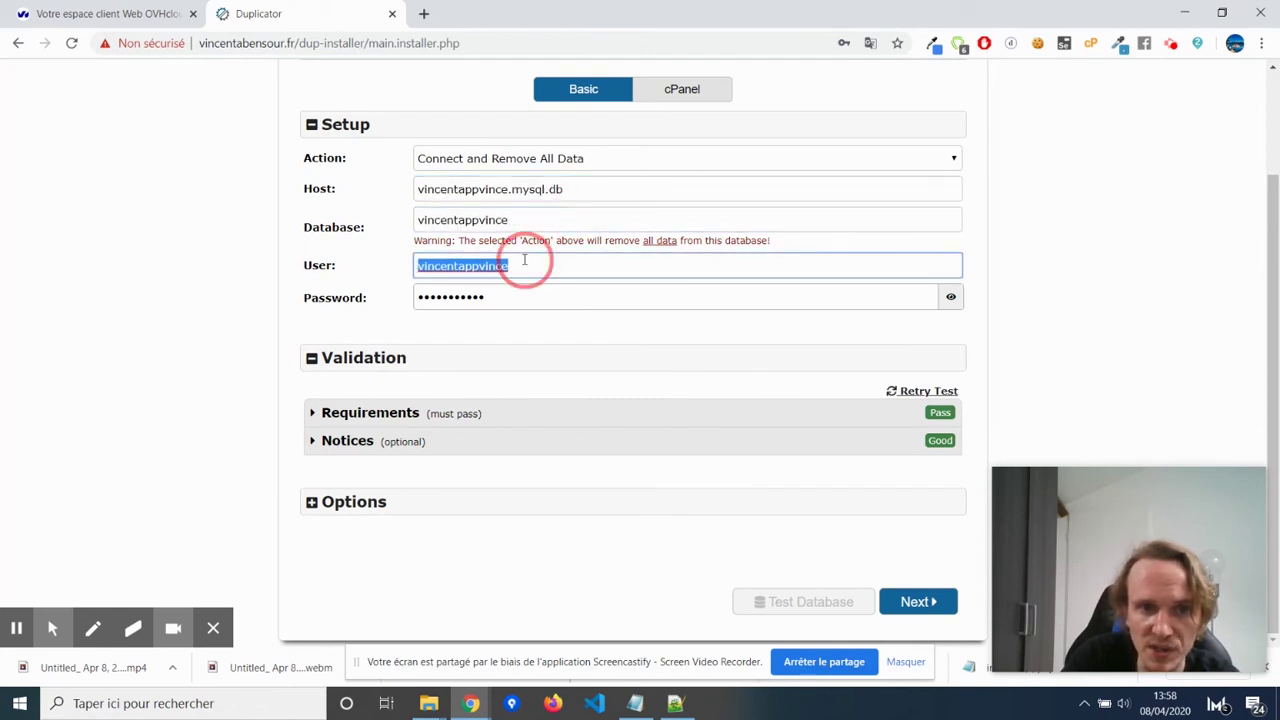
# Open the actions menu on the OVH database row, then return to the installer.
pyautogui.click(143, 12)
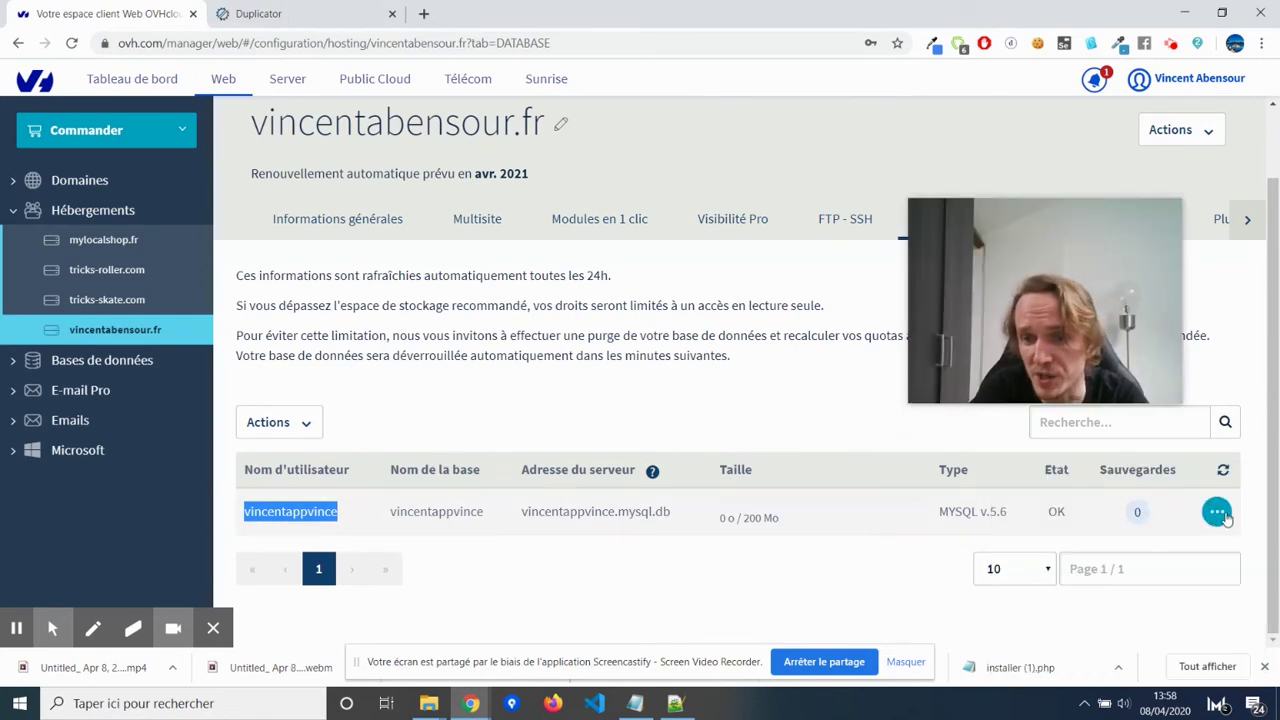
pyautogui.click(1217, 511)
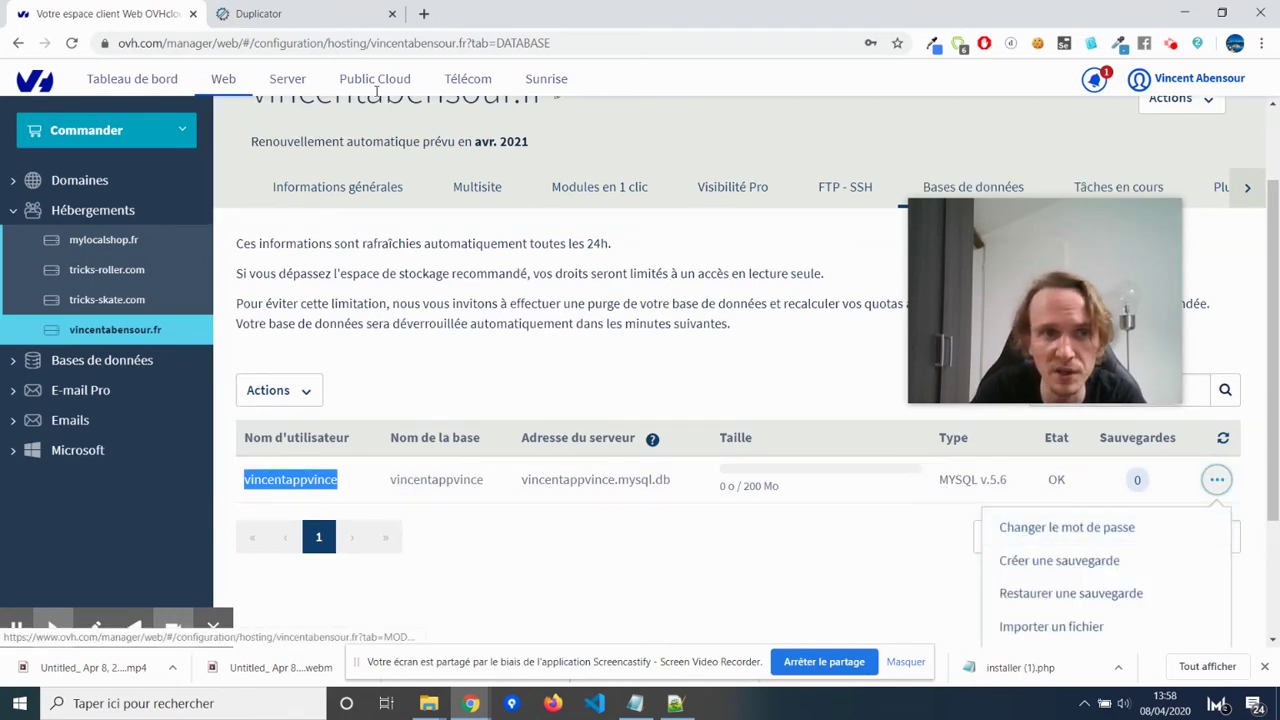
pyautogui.click(258, 13)
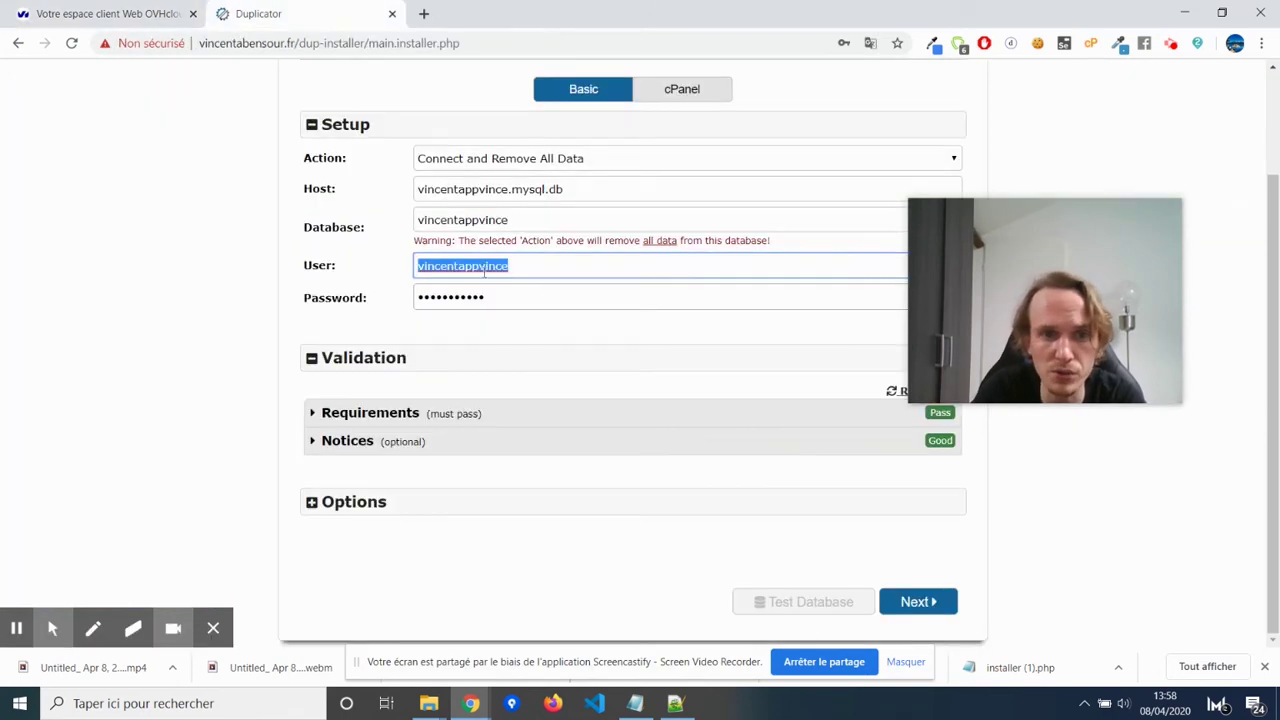
# Confirm the entered database settings and install the database.
pyautogui.click(520, 303)
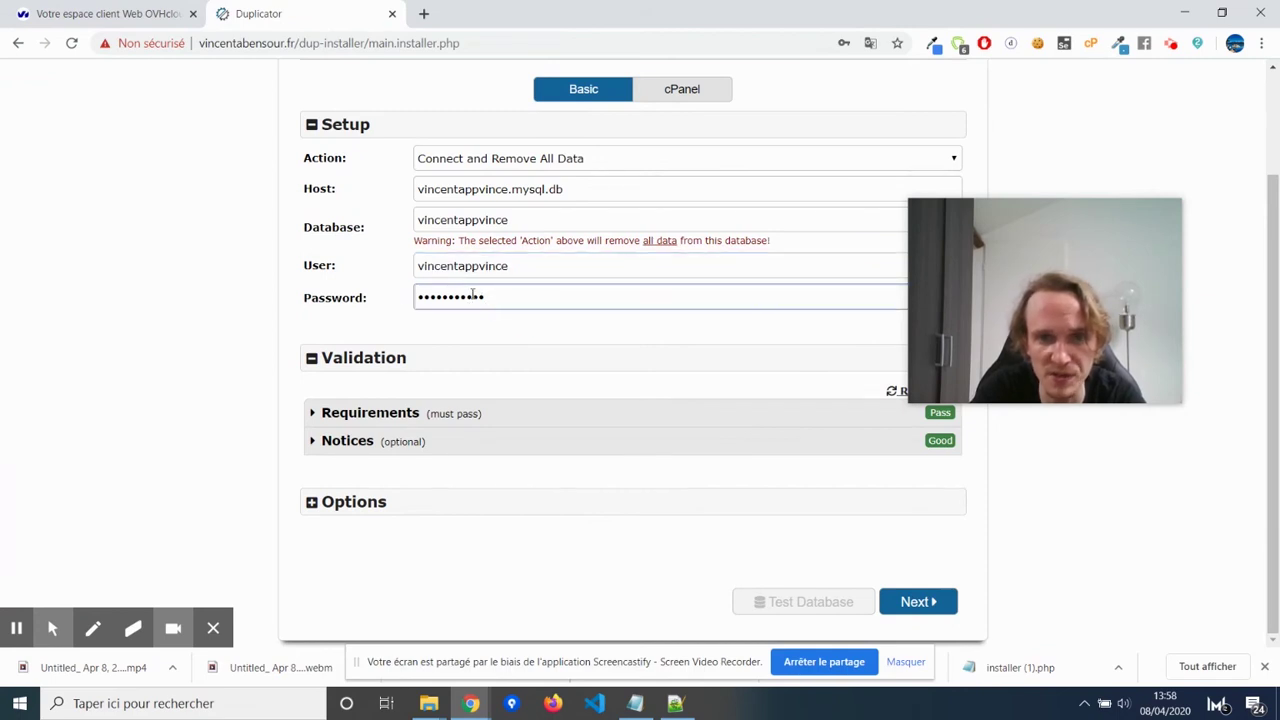
pyautogui.click(929, 603)
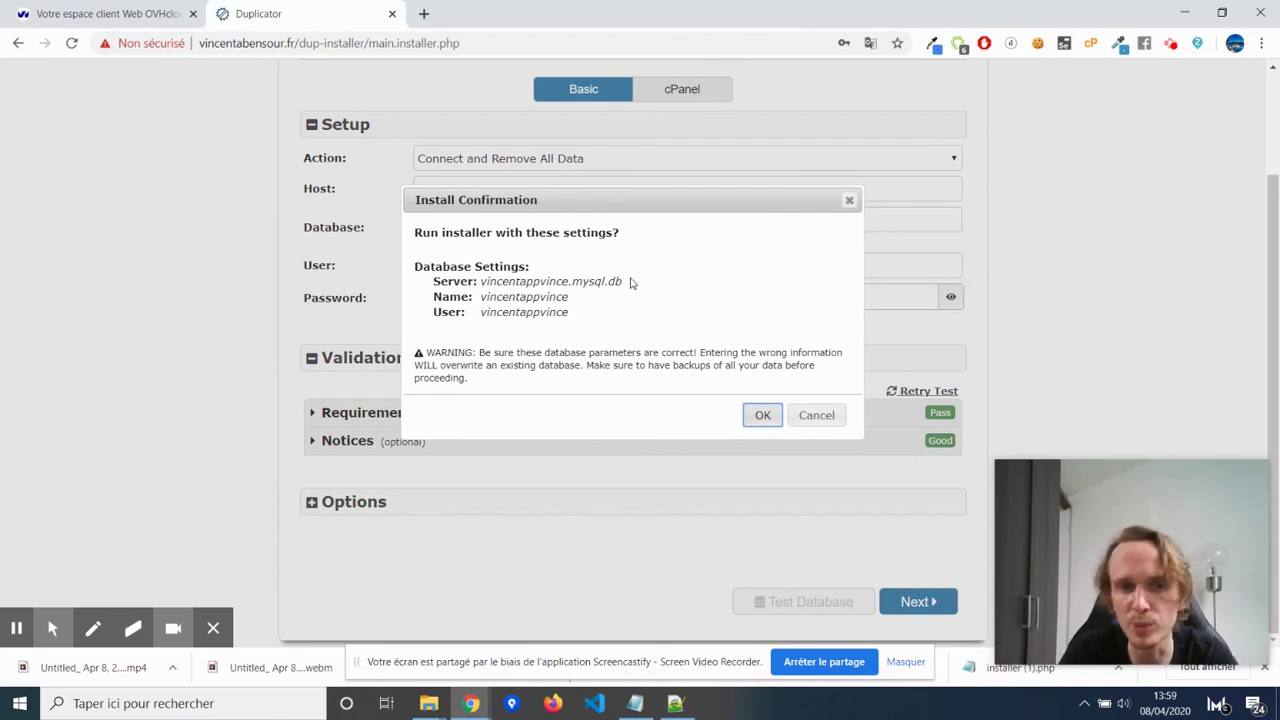
pyautogui.click(762, 422)
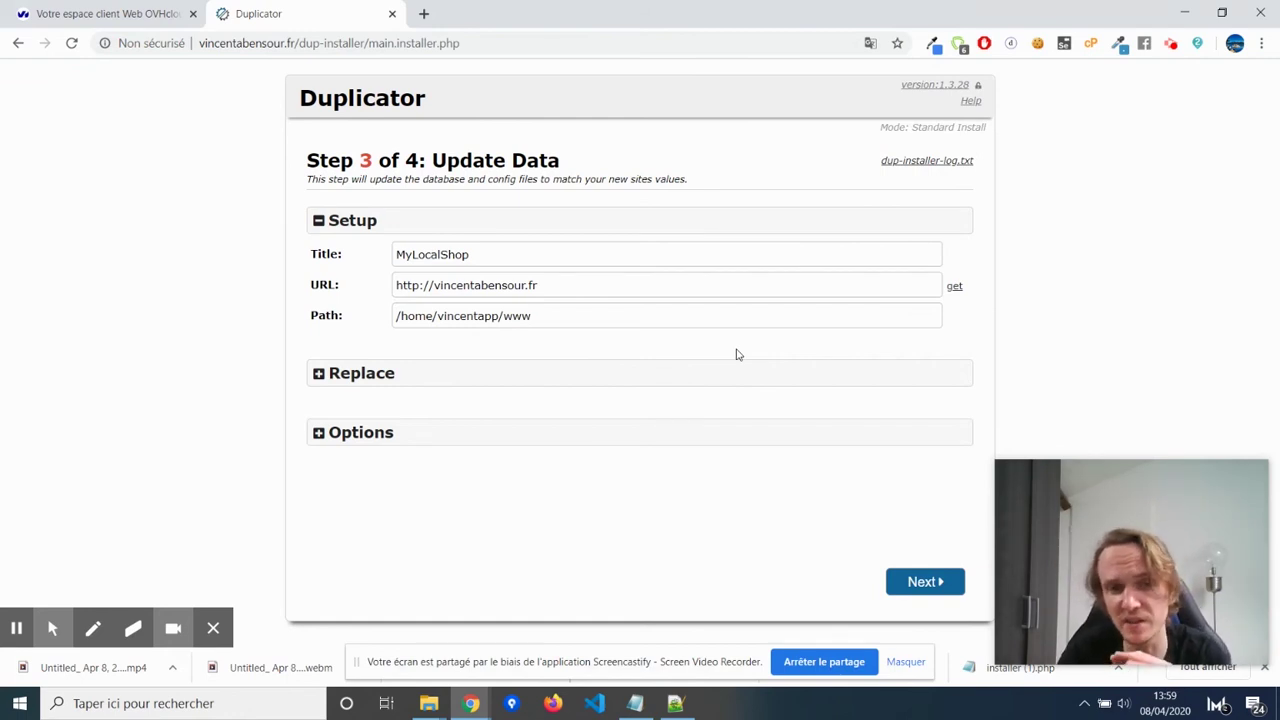
# Change the site title from MyLocalShop to 'Boulangerie Rimbaud'.
pyautogui.click(467, 285)
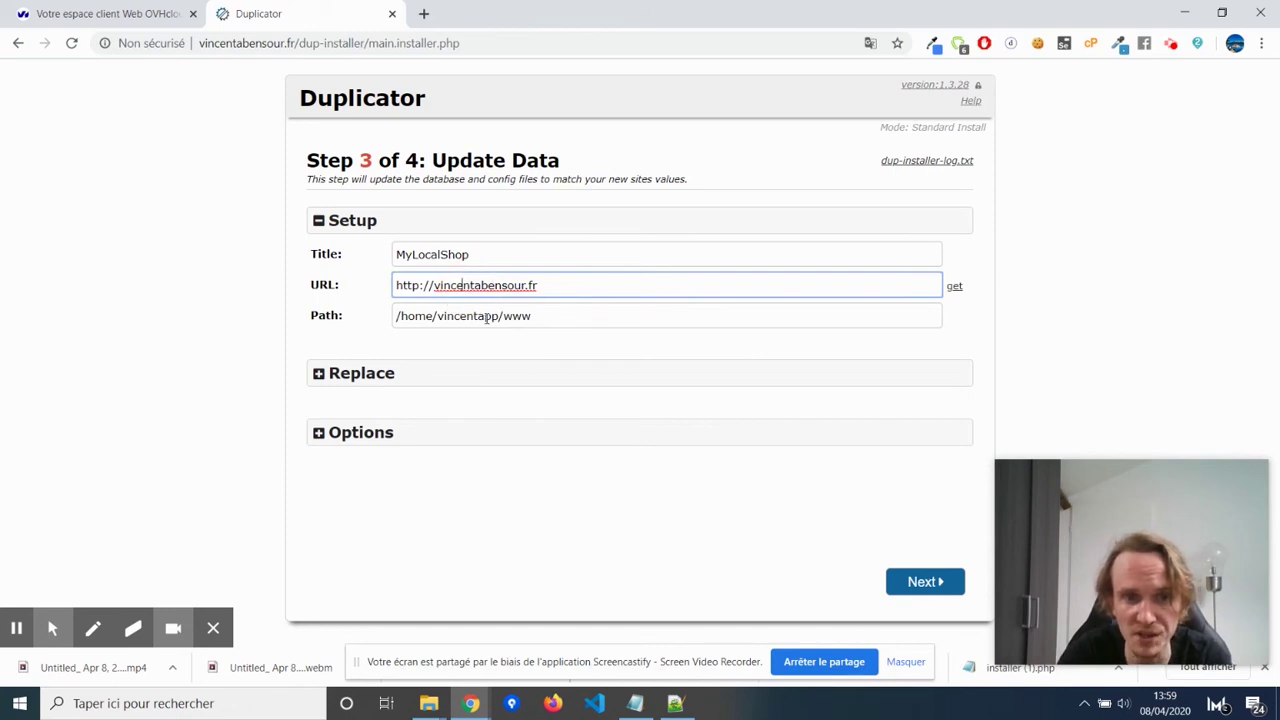
pyautogui.click(568, 318)
pyautogui.moveTo(500, 251); pyautogui.dragTo(366, 257)
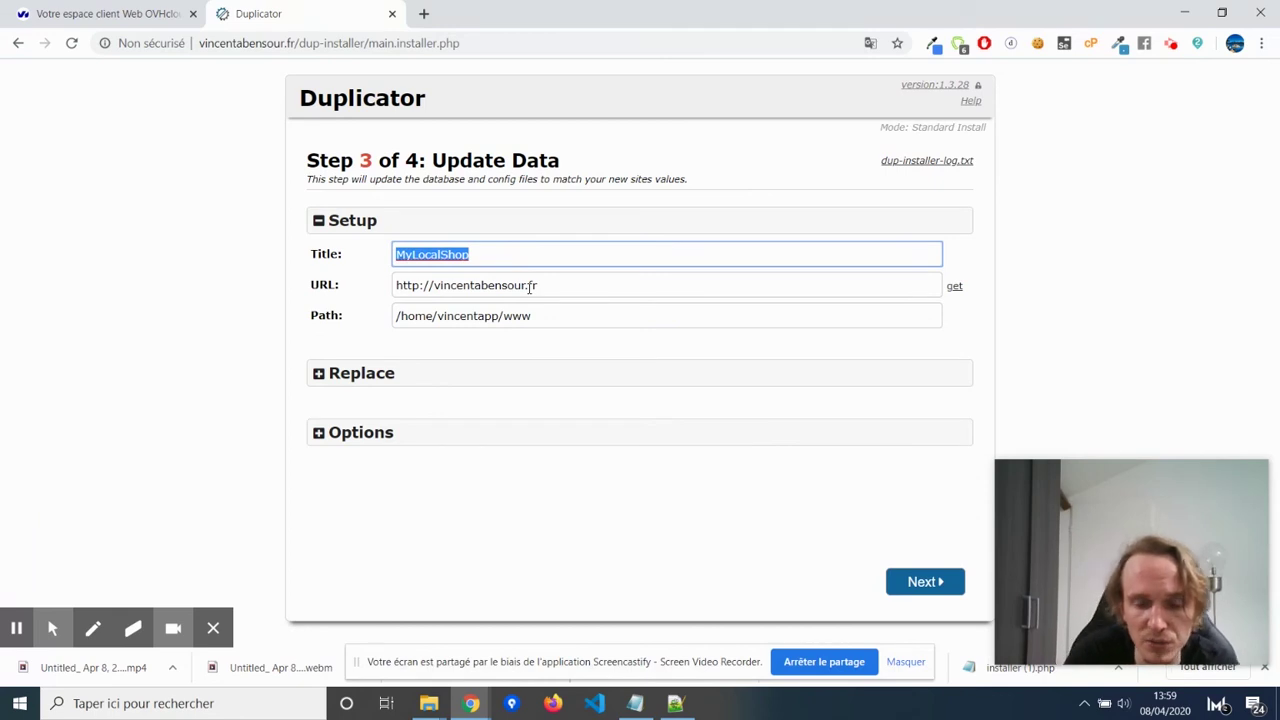
pyautogui.write('B')
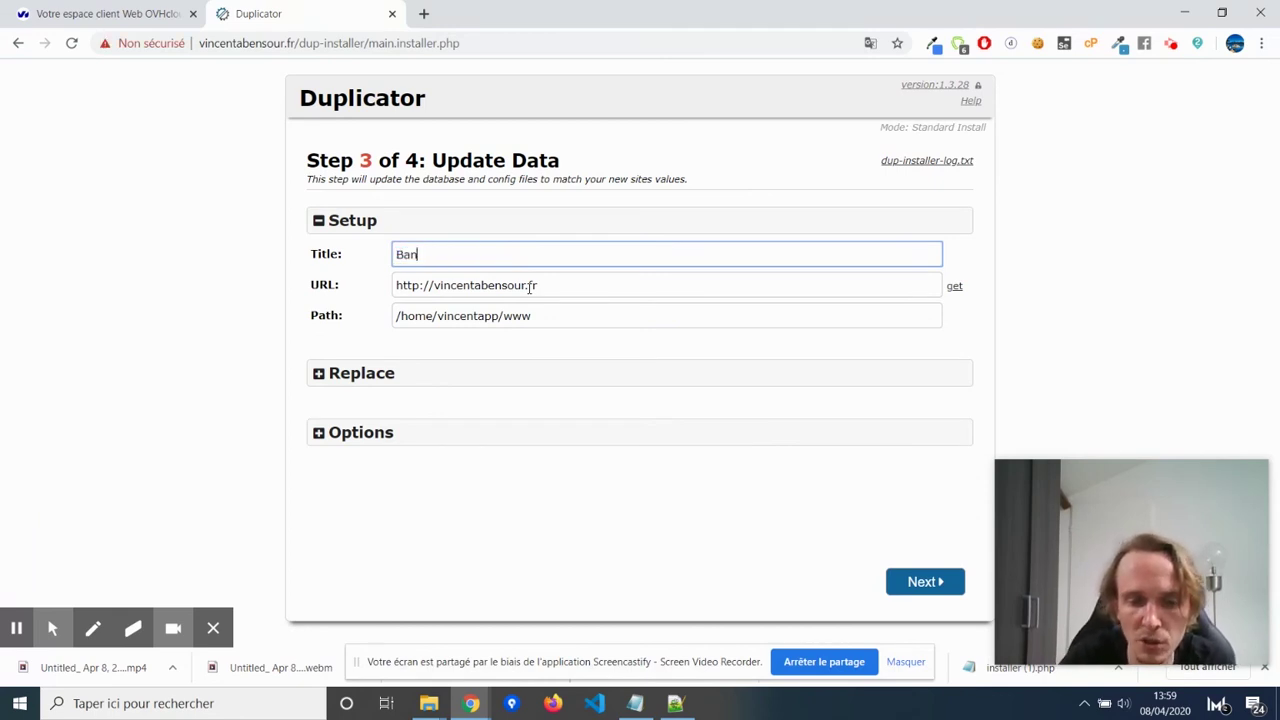
pyautogui.write('oulangerie')
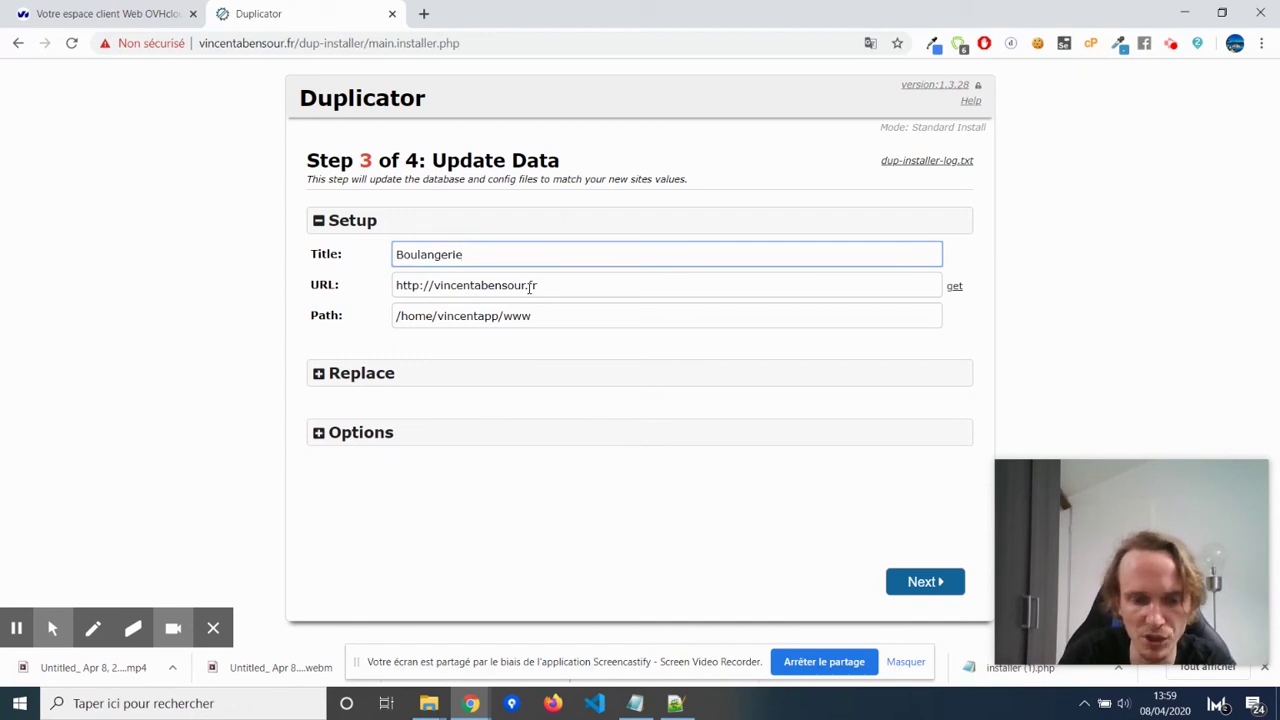
pyautogui.write(' Rimbaud')
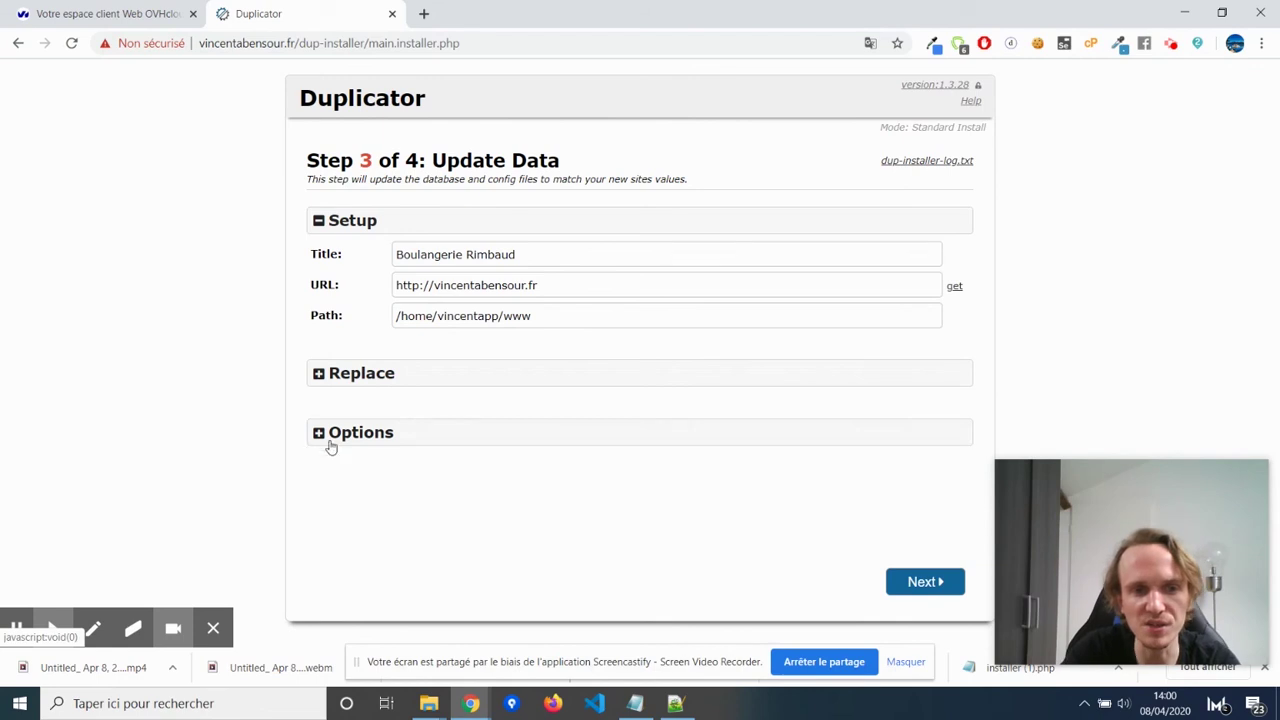
# Expand the admin account options and enter the new admin username and password.
pyautogui.click(380, 437)
pyautogui.scroll(-1, 443, 490)
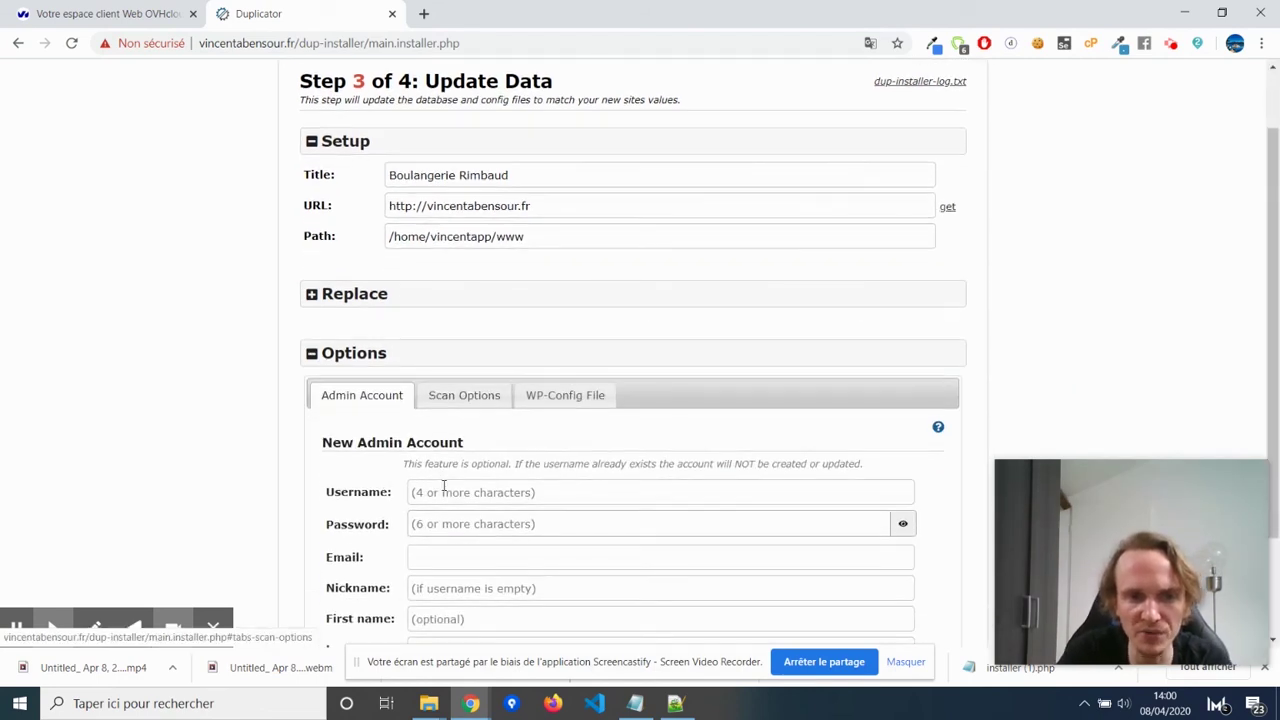
pyautogui.scroll(-1, 517, 491)
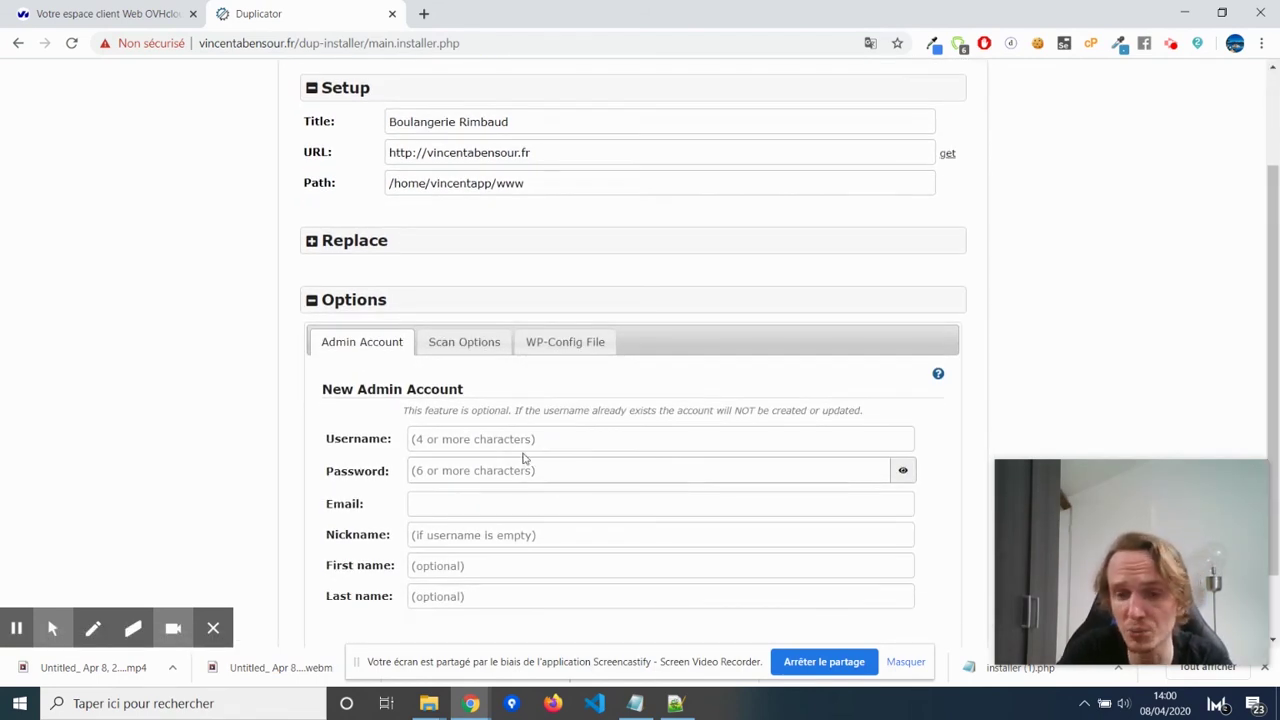
pyautogui.click(550, 436)
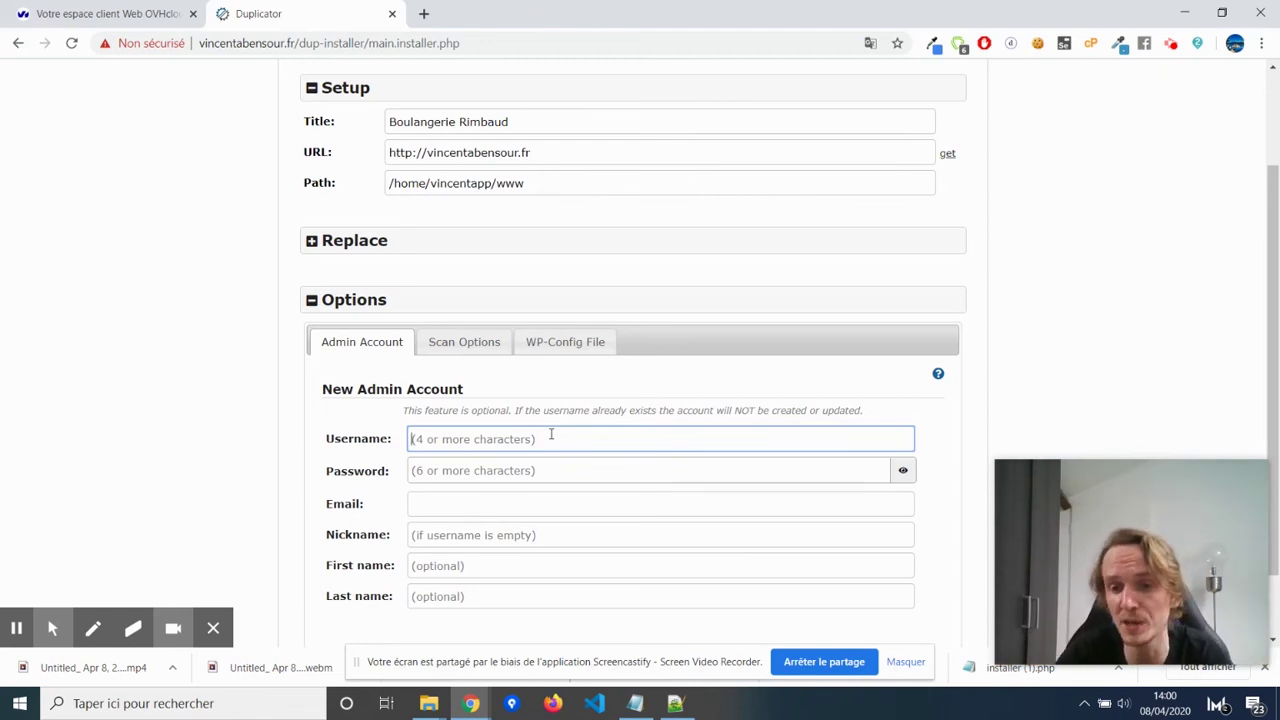
pyautogui.write('vincent')
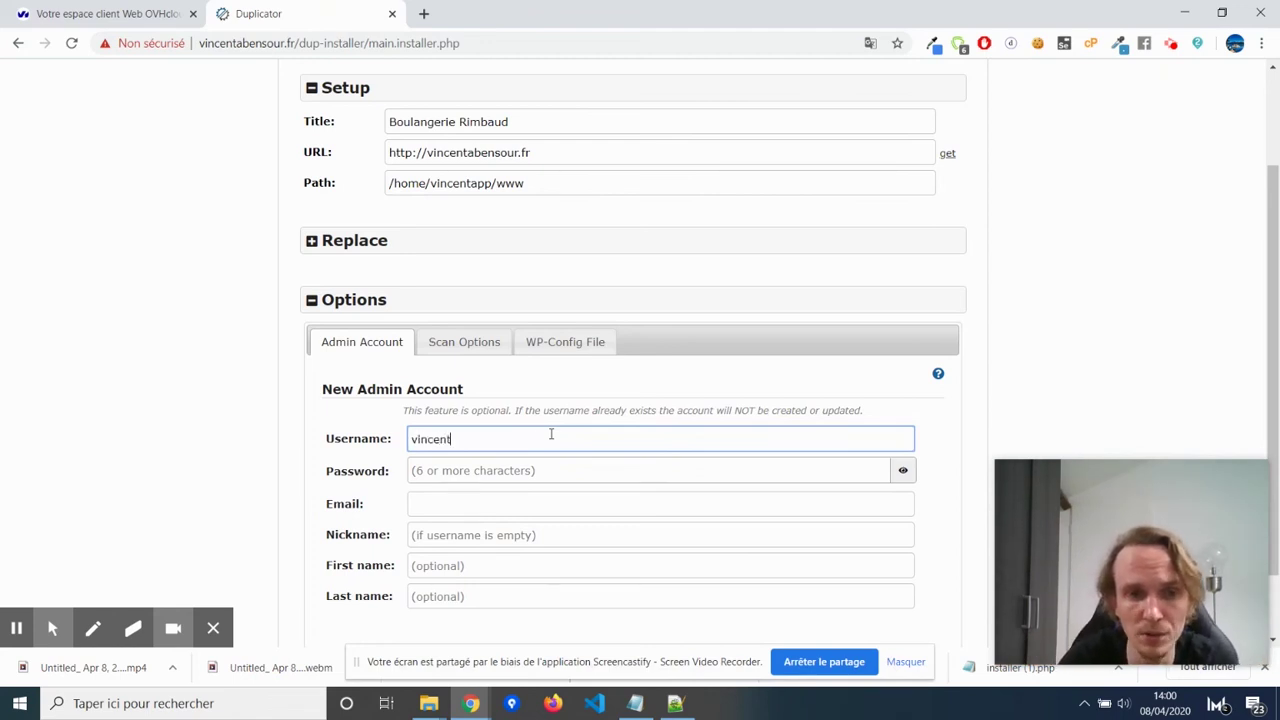
pyautogui.press('Tab')
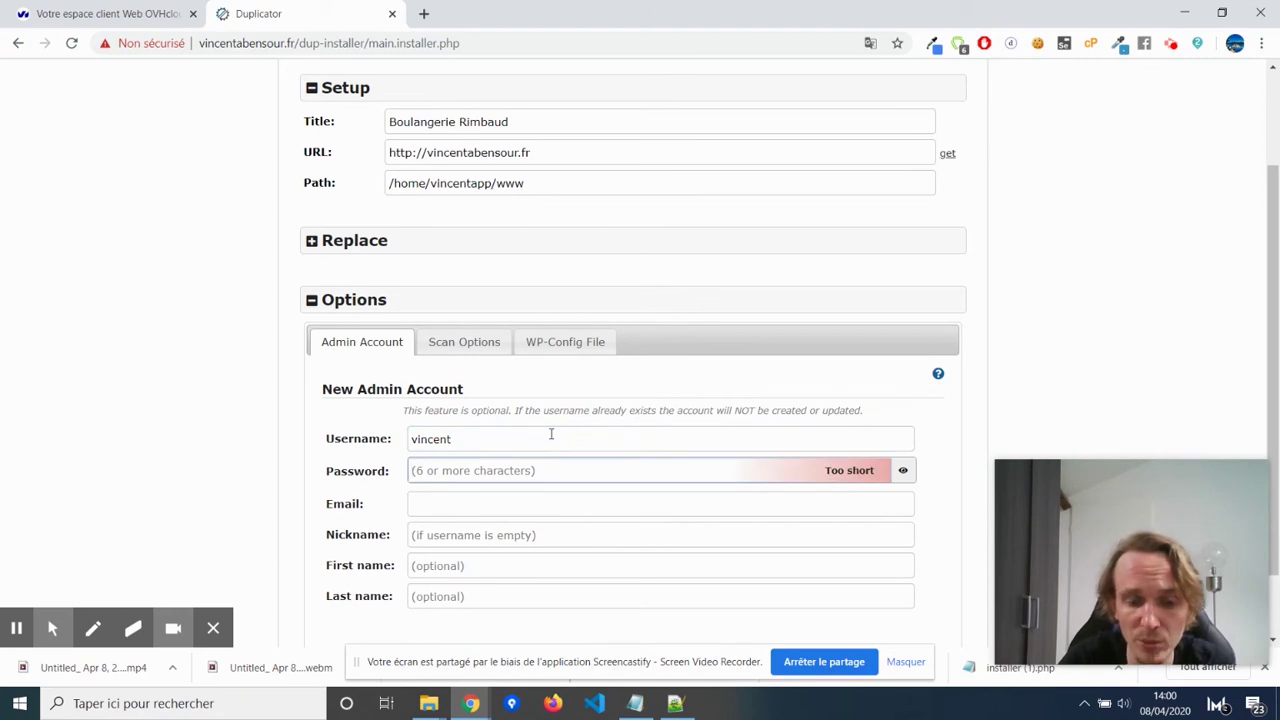
pyautogui.write('••••••••')
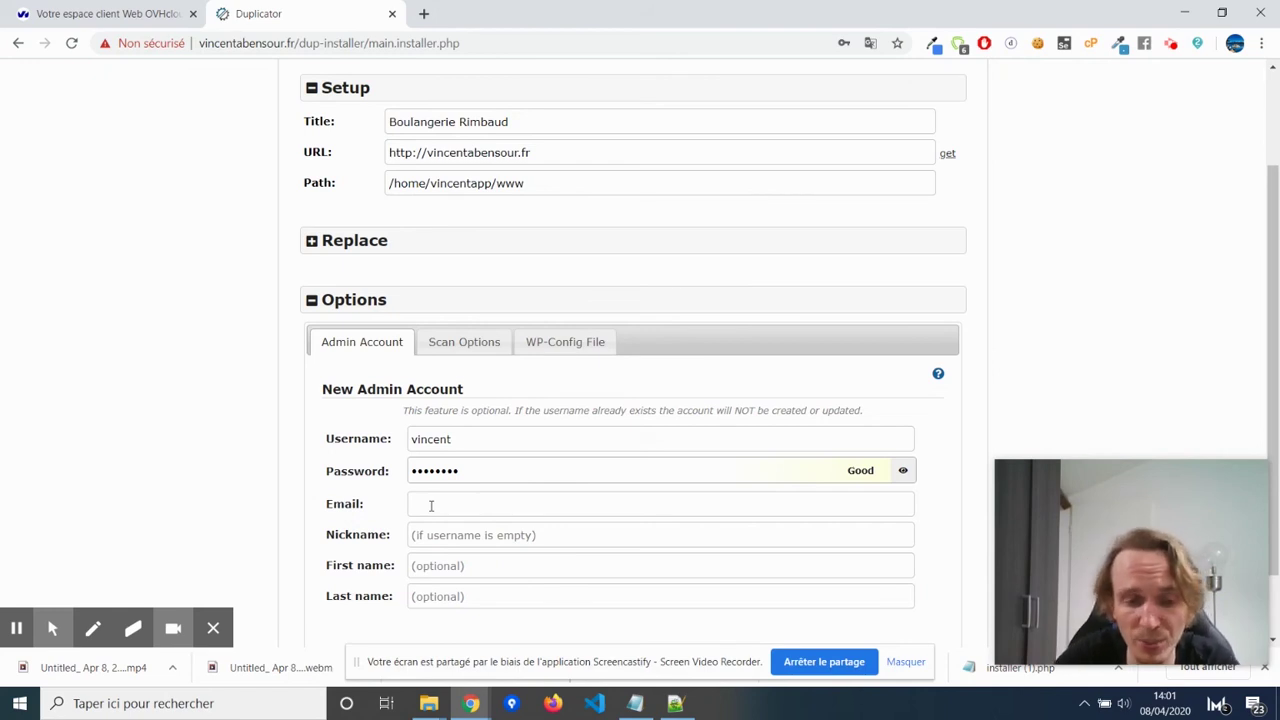
# Autofill the admin's e-mail and names, then run the data update.
pyautogui.click(431, 506)
pyautogui.press('Down')
pyautogui.press('Return')
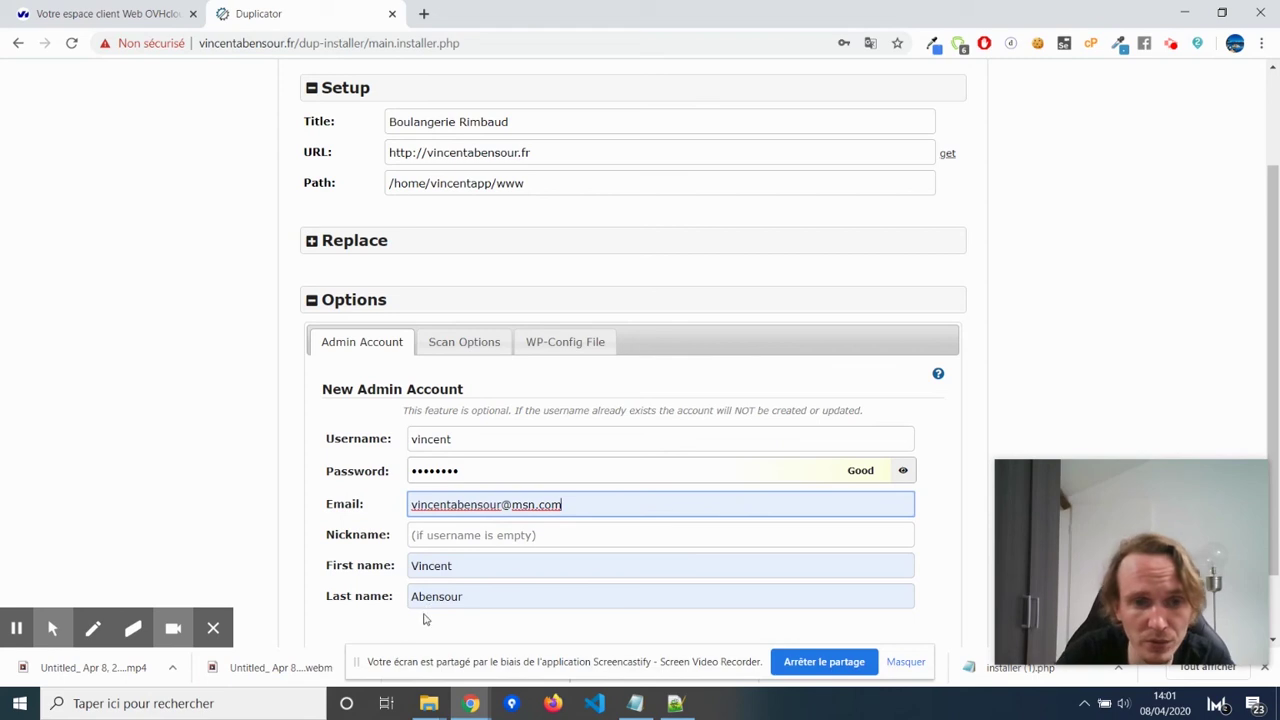
pyautogui.scroll(-1, 562, 604)
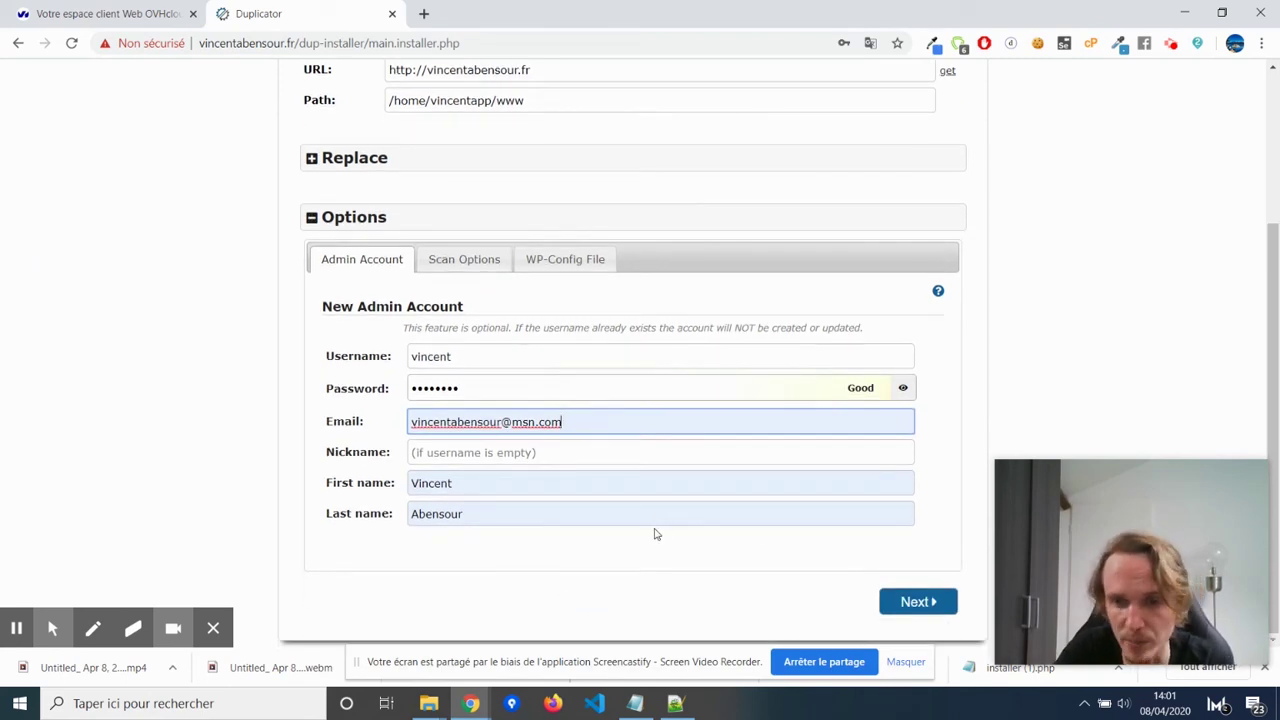
pyautogui.click(916, 603)
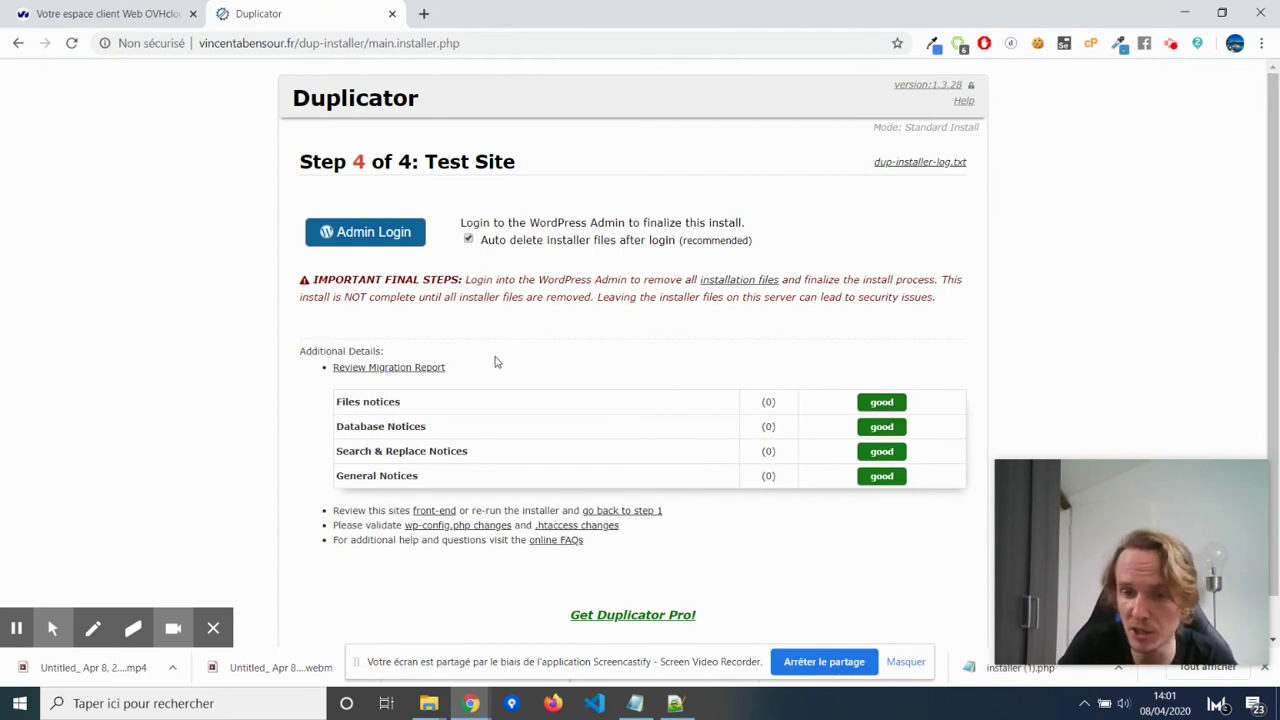
# Log in to WordPress admin with the new admin username and password, remembering the login.
pyautogui.click(393, 228)
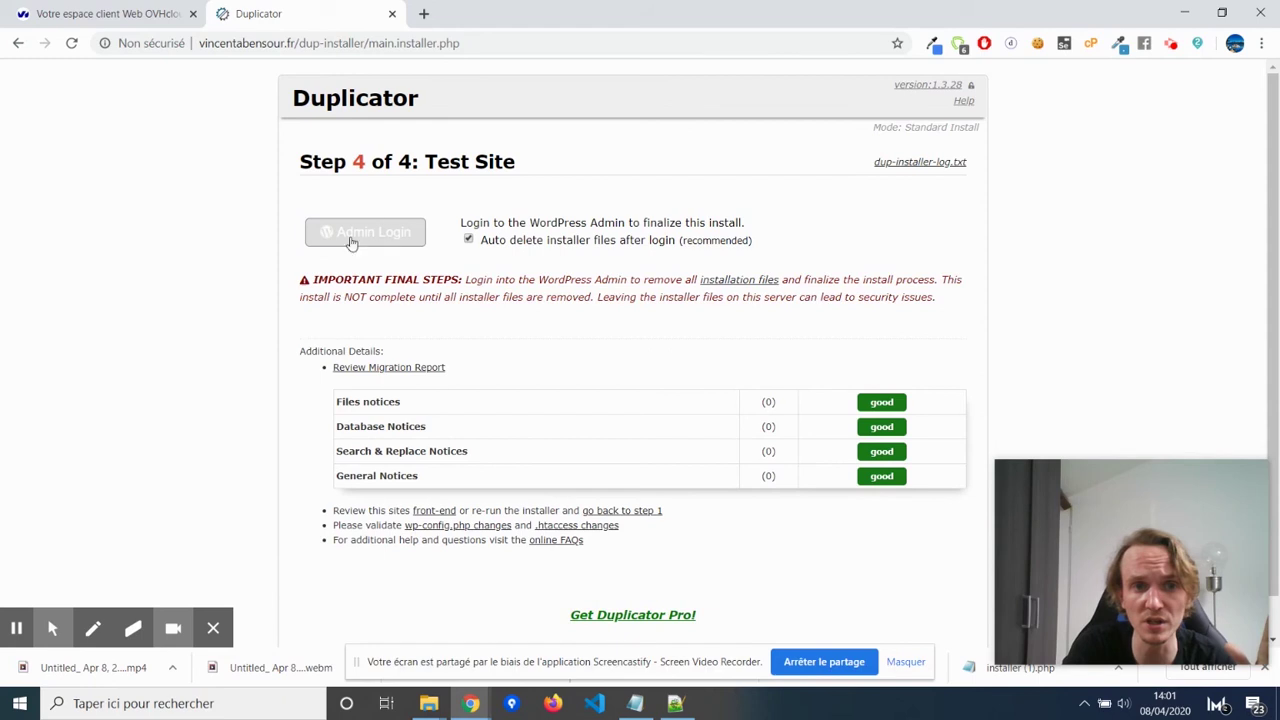
pyautogui.click(372, 245)
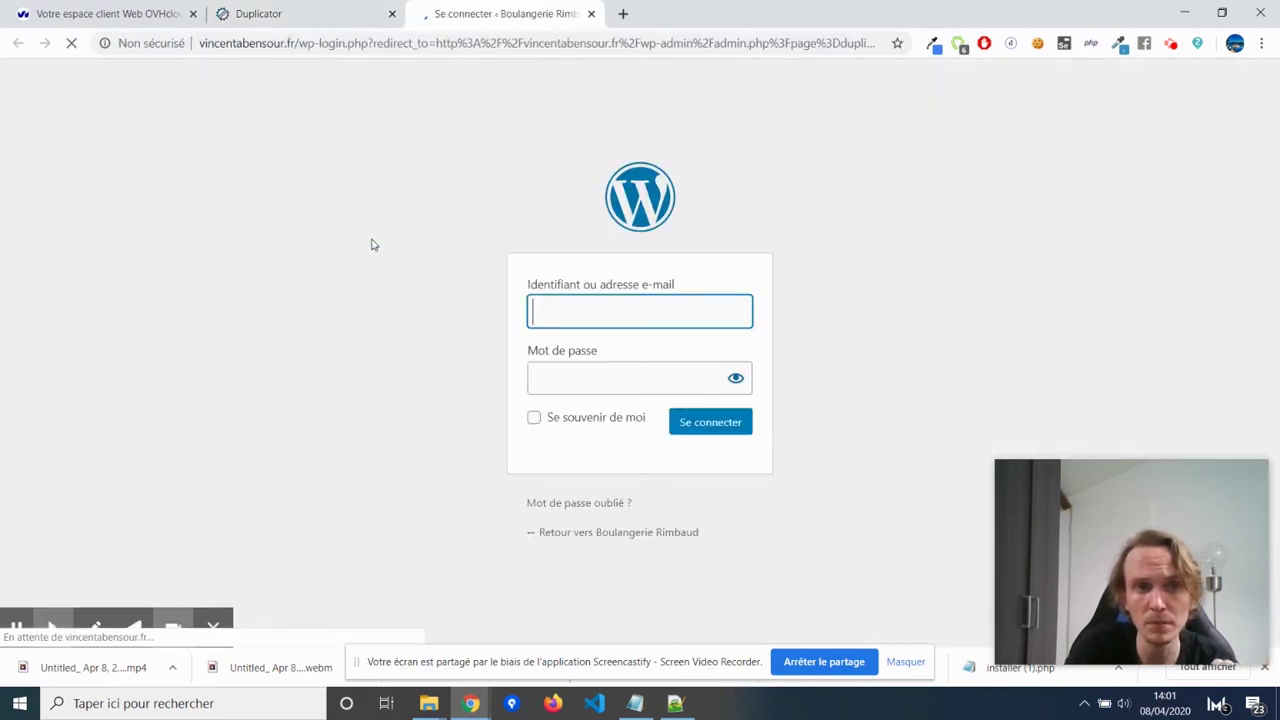
pyautogui.click(567, 305)
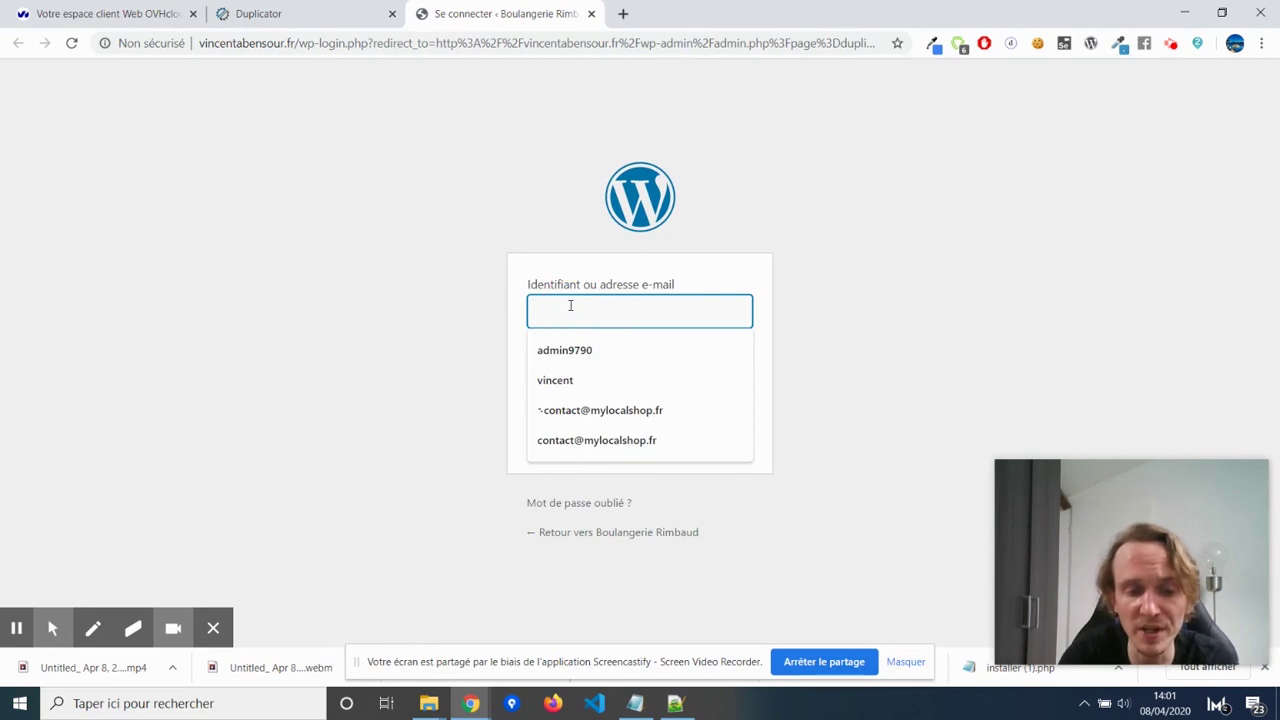
pyautogui.write('vincent')
pyautogui.click(586, 376)
pyautogui.write('•••••••')
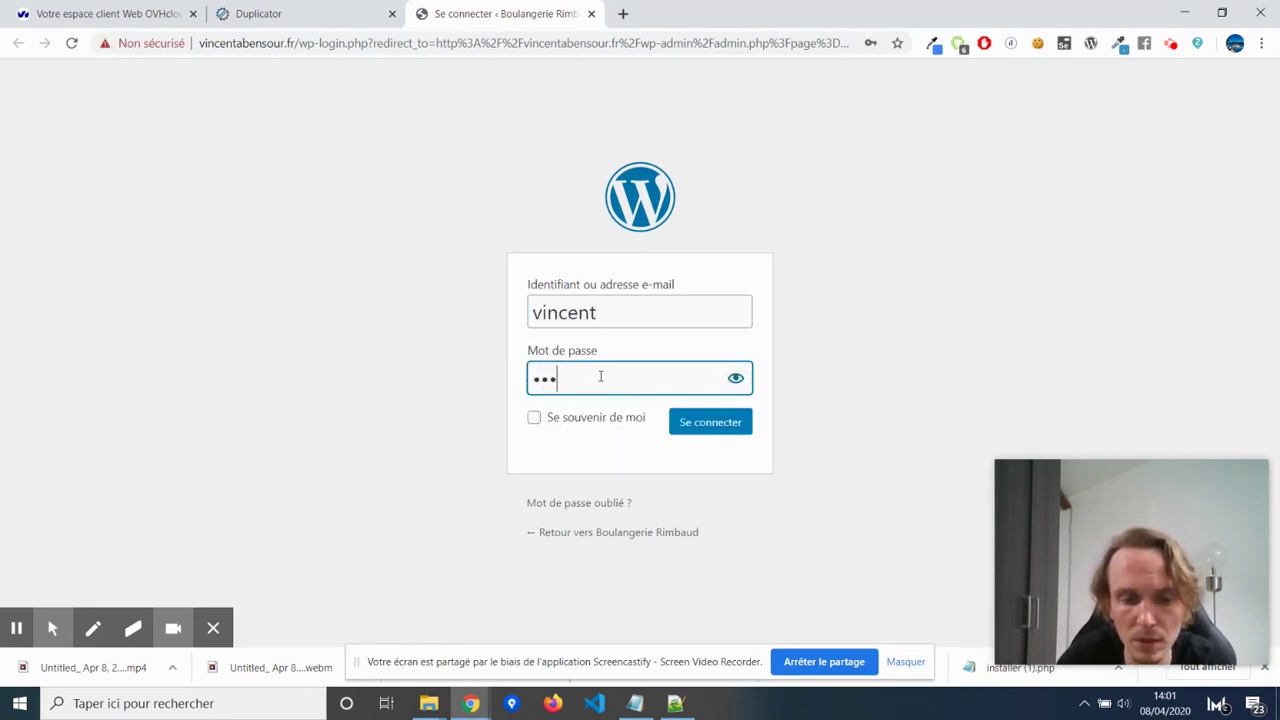
pyautogui.write('•')
pyautogui.click(576, 420)
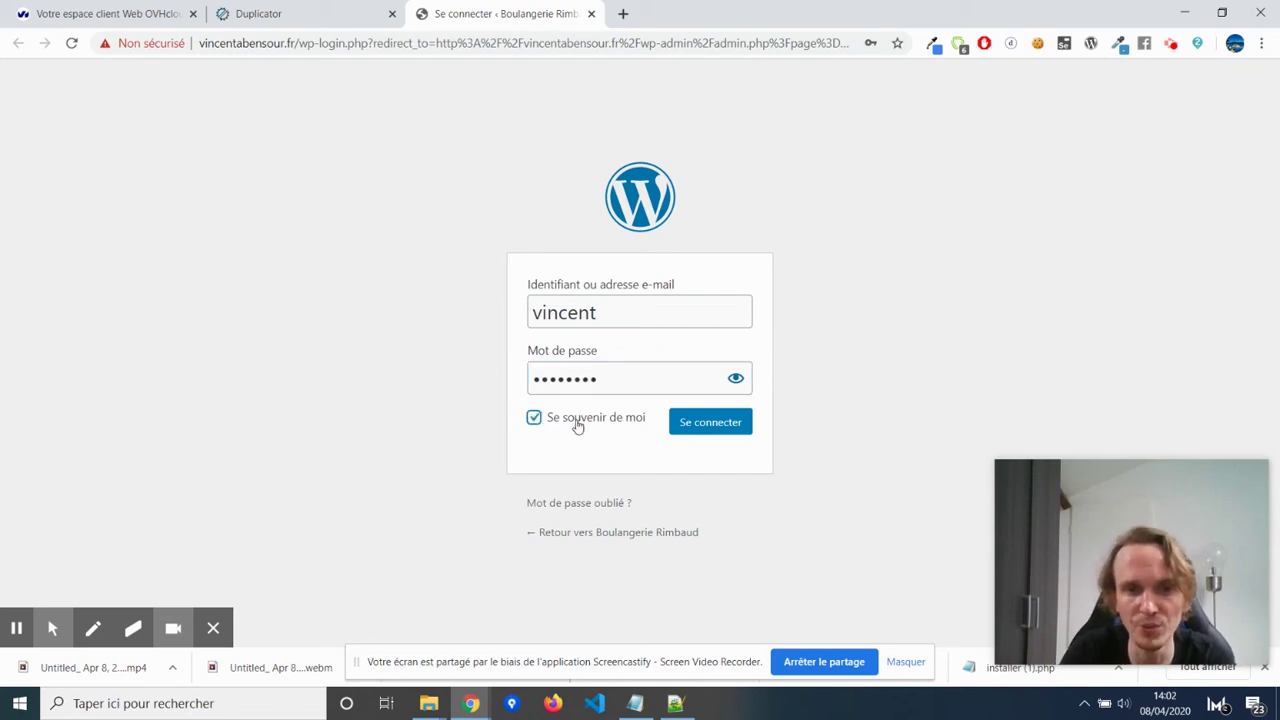
pyautogui.click(711, 424)
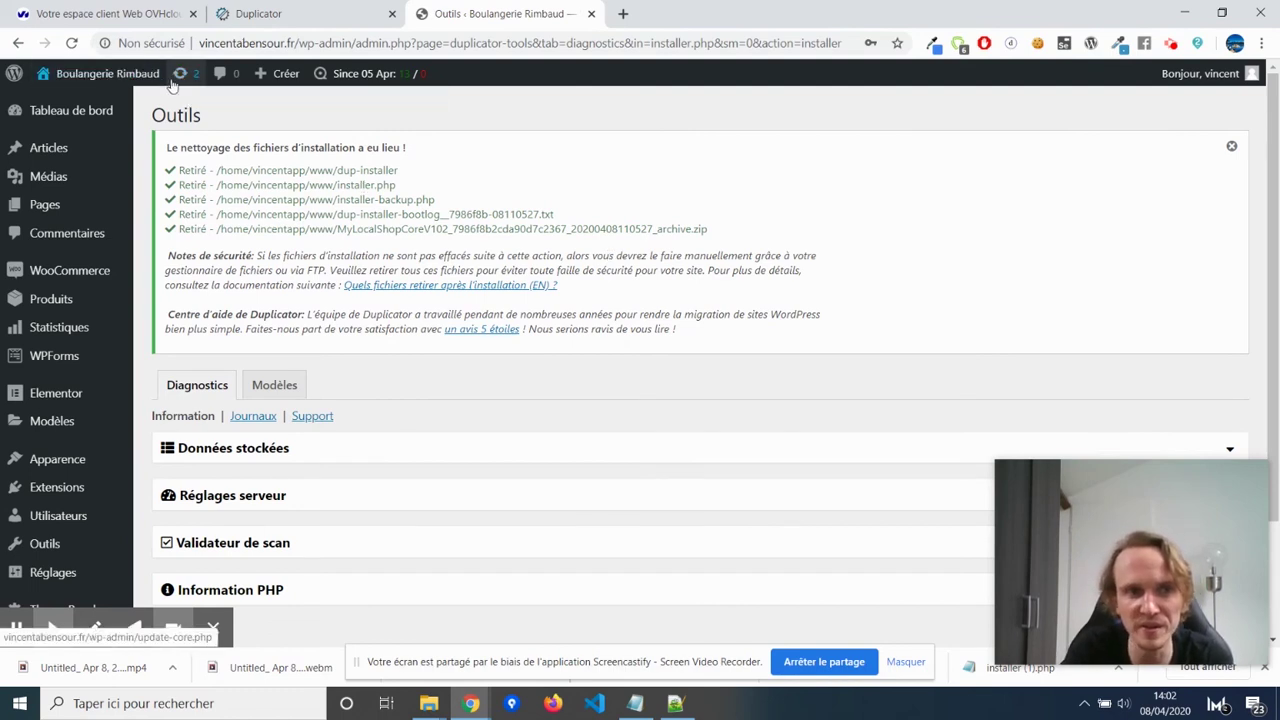
# Select all pending plugin updates, including Anti-Spam by CleanTalk and WooCommerce fr_FR, and update them.
pyautogui.click(182, 76)
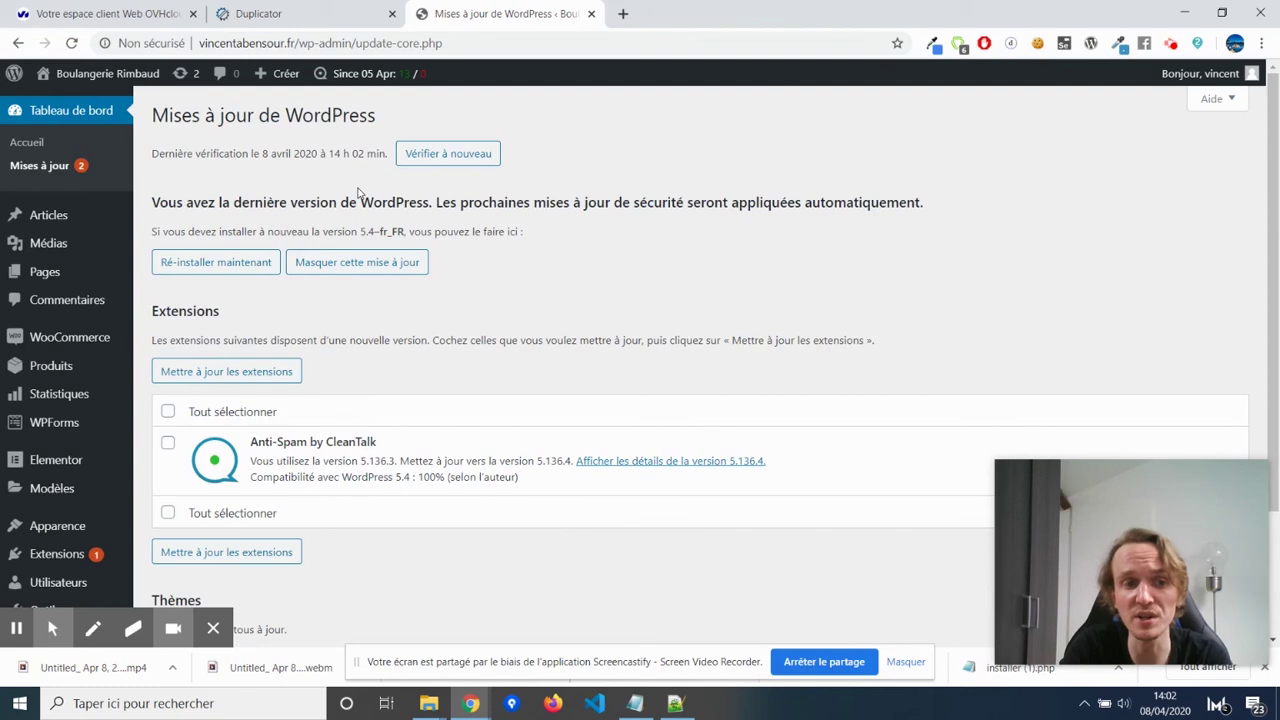
pyautogui.scroll(-3, 358, 192)
pyautogui.scroll(3, 358, 192)
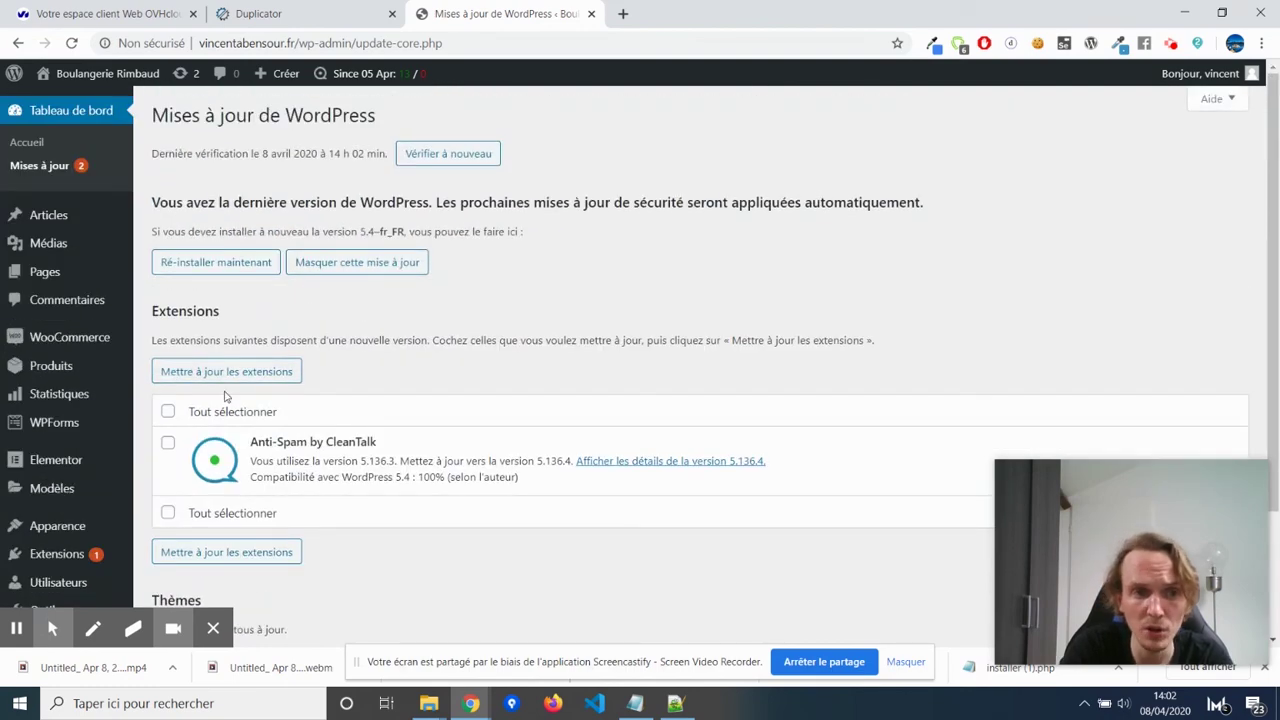
pyautogui.click(168, 412)
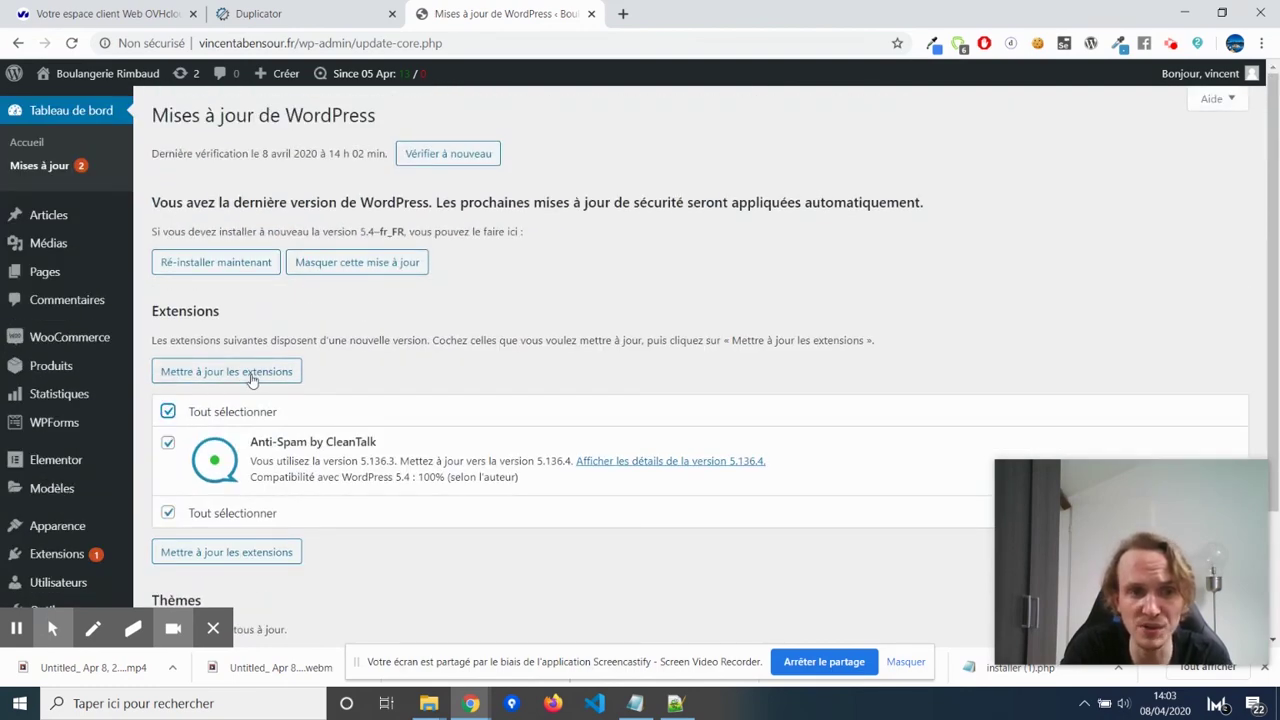
pyautogui.click(264, 373)
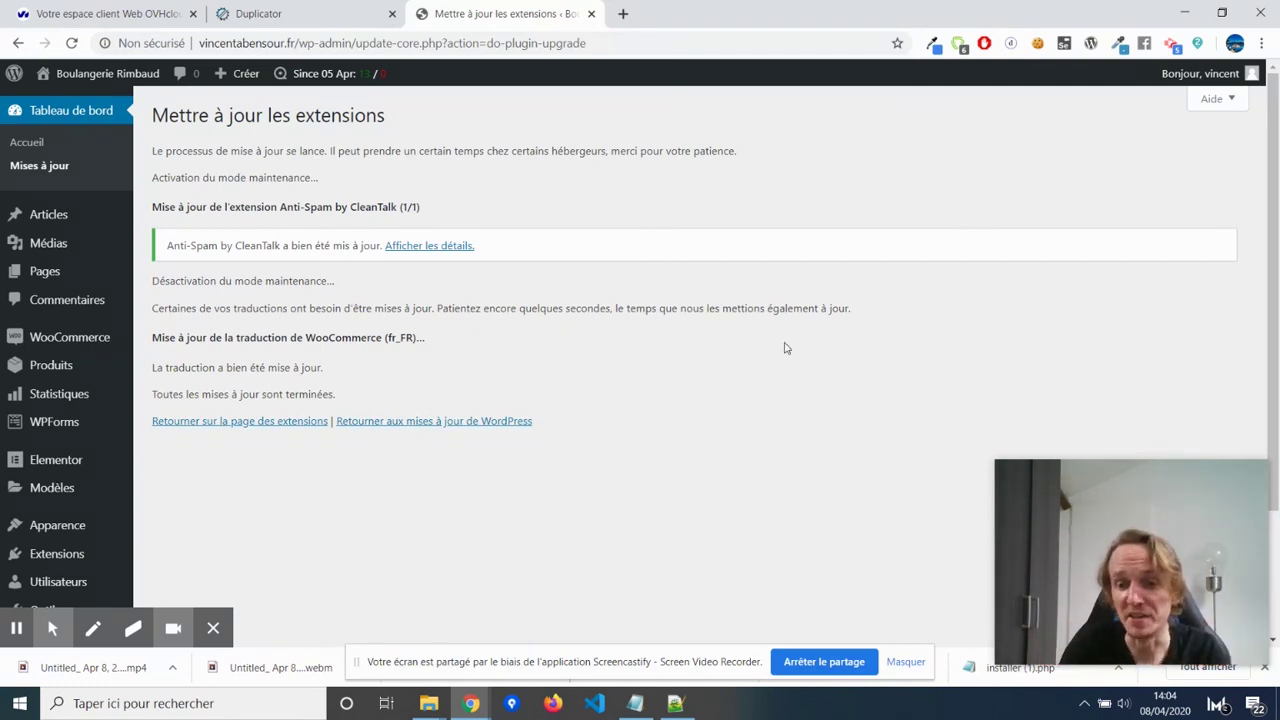
pyautogui.moveTo(117, 78)
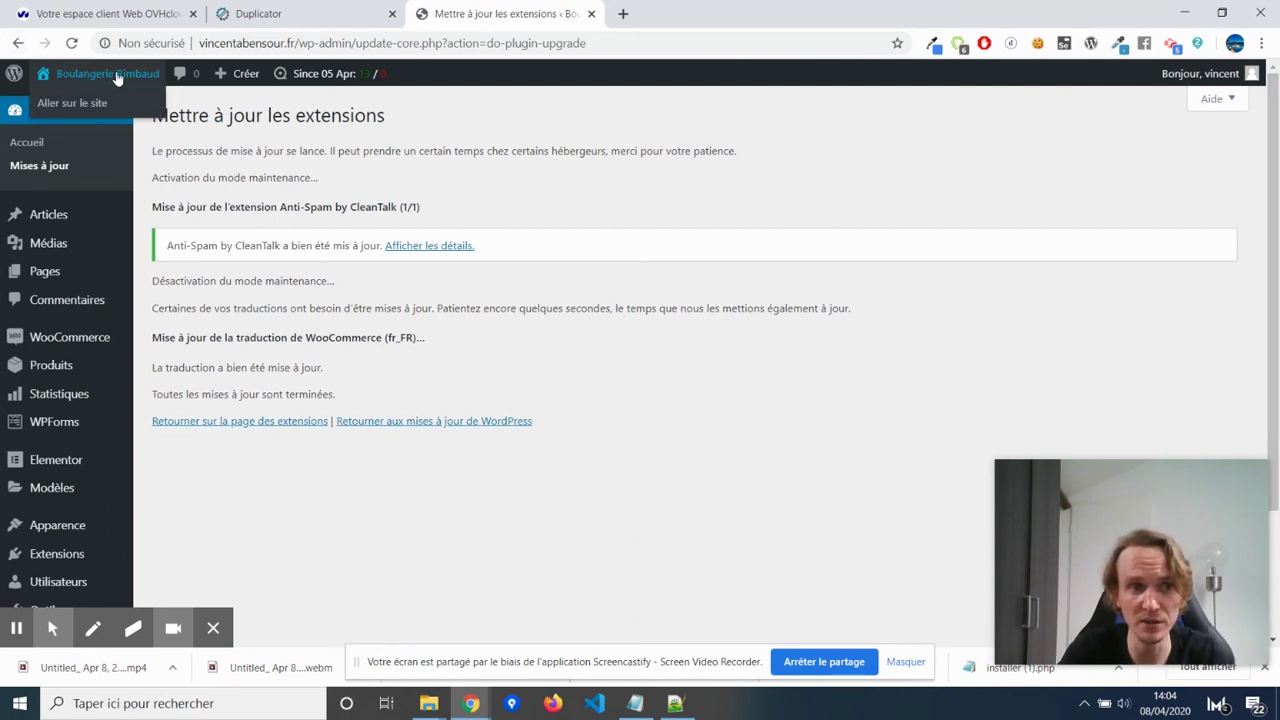
# Go to the live public storefront from the admin bar and scroll through it.
pyautogui.click(86, 106)
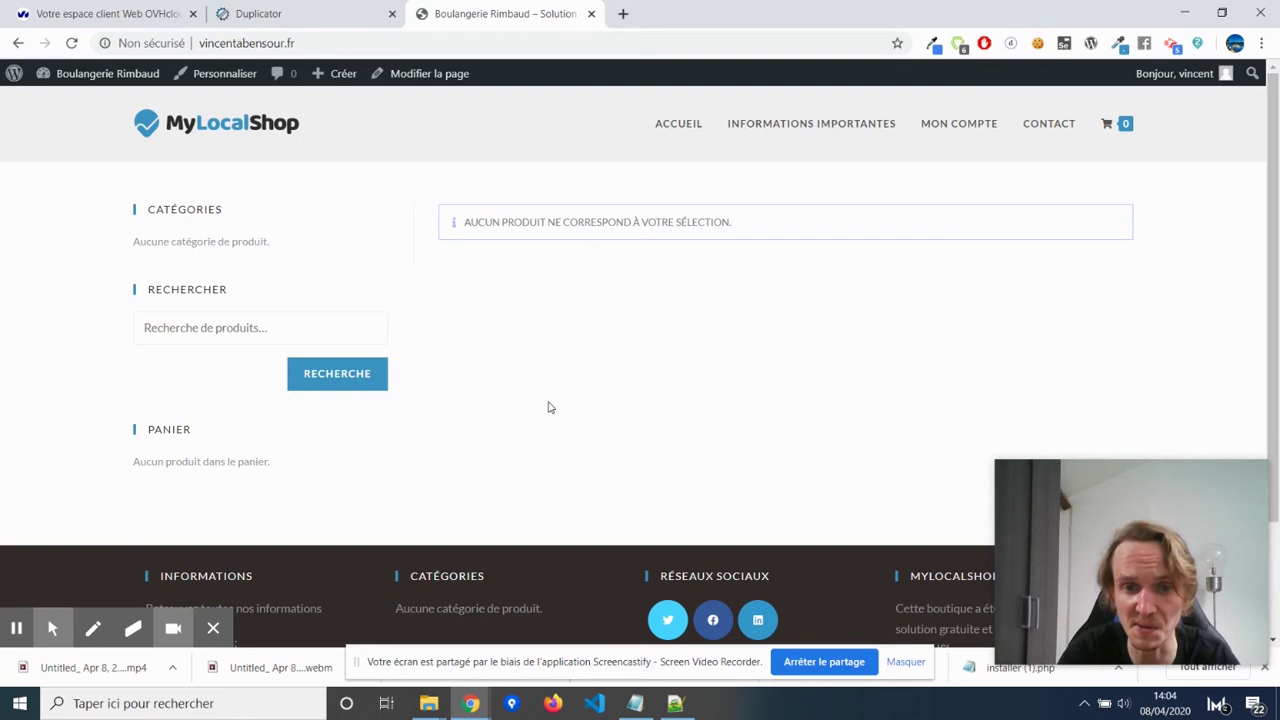
pyautogui.scroll(-2, 548, 407)
pyautogui.scroll(2, 548, 407)
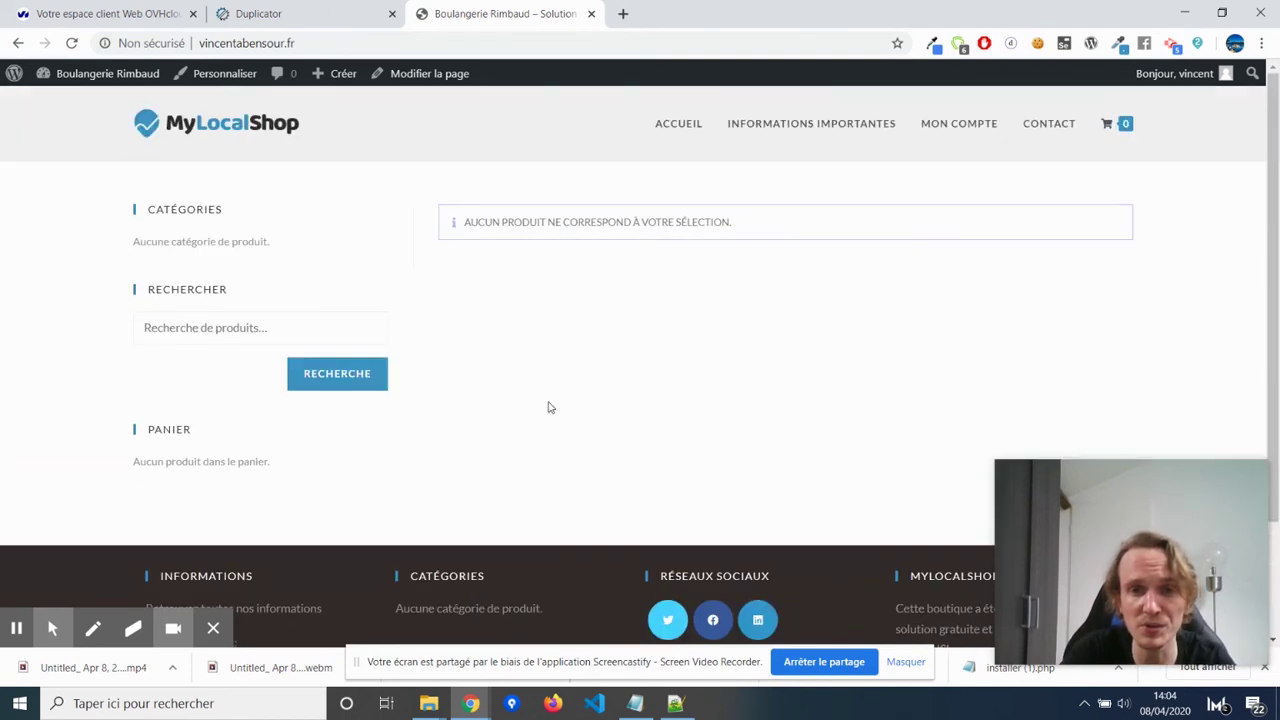